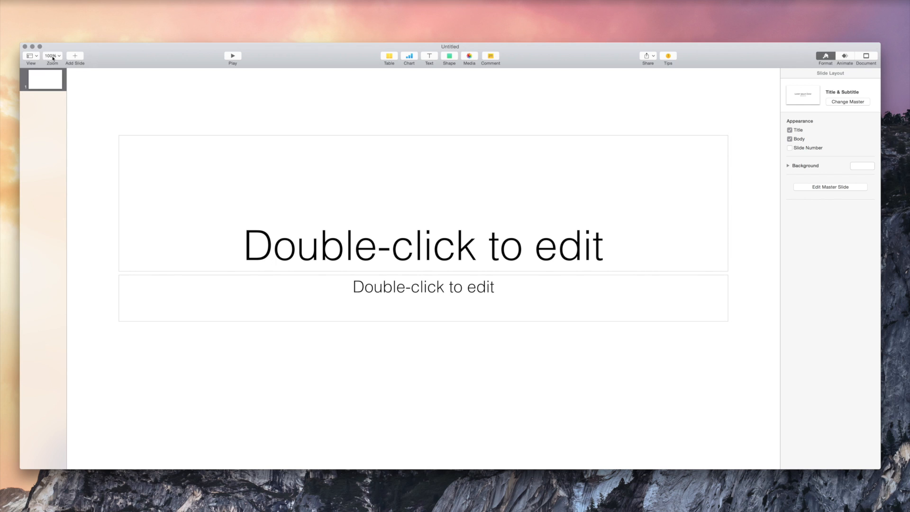
Zoom to 75%, delete the title and subtitle placeholders, and show the Animate settings.
{"action": "left_click", "coordinate": [59, 79]}
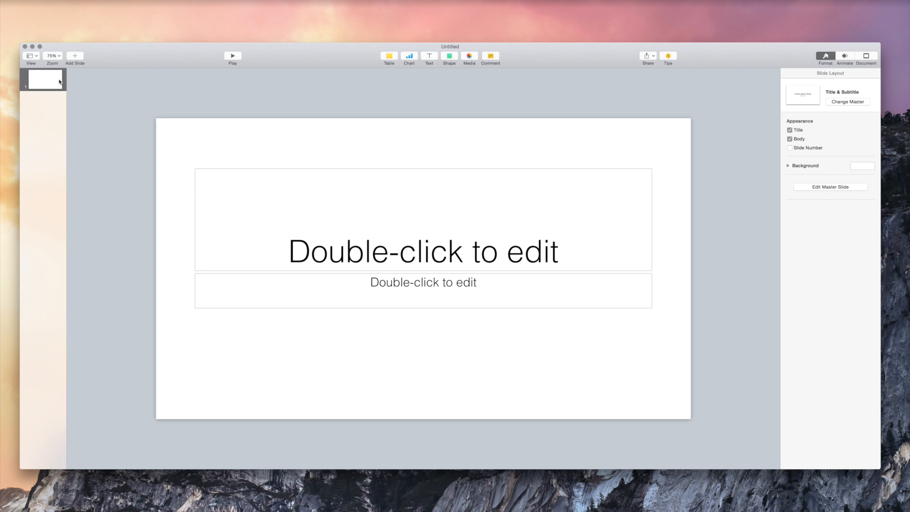
{"action": "left_click", "coordinate": [581, 220]}
{"action": "key", "text": "Delete"}
{"action": "left_click", "coordinate": [623, 300]}
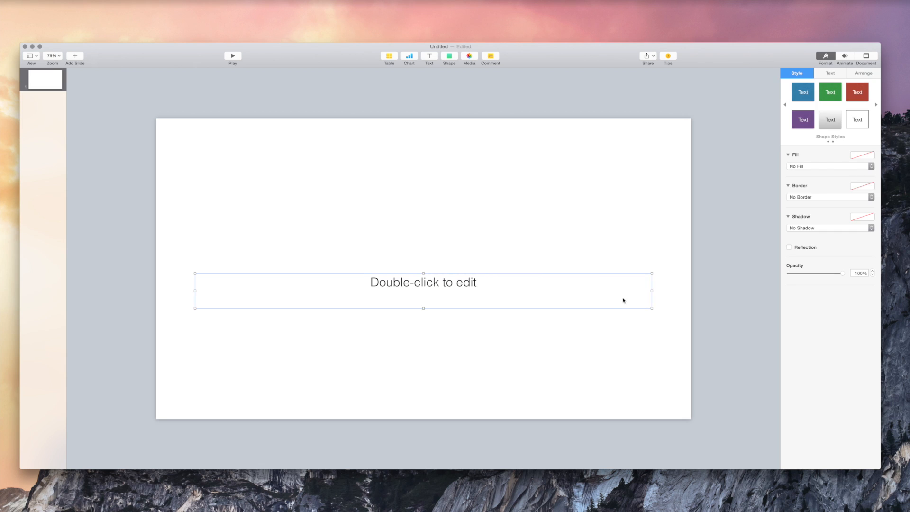
{"action": "key", "text": "Delete"}
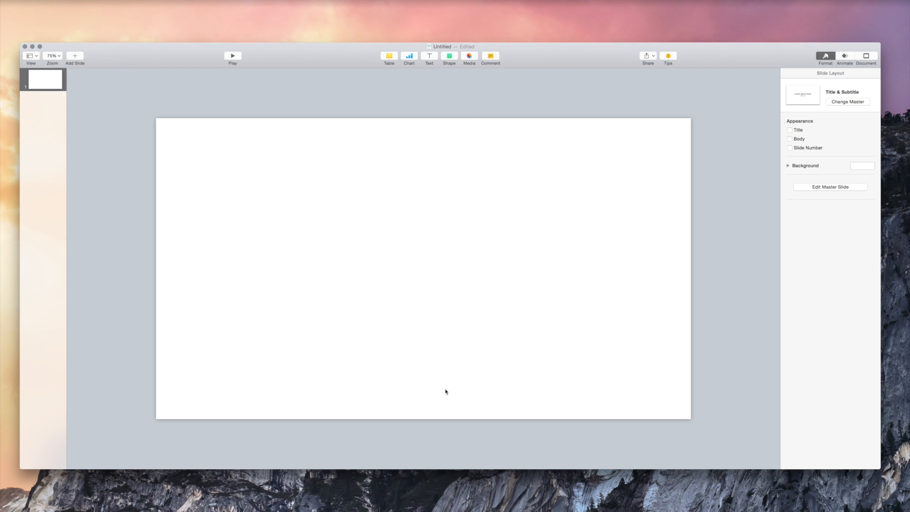
{"action": "left_click", "coordinate": [848, 56]}
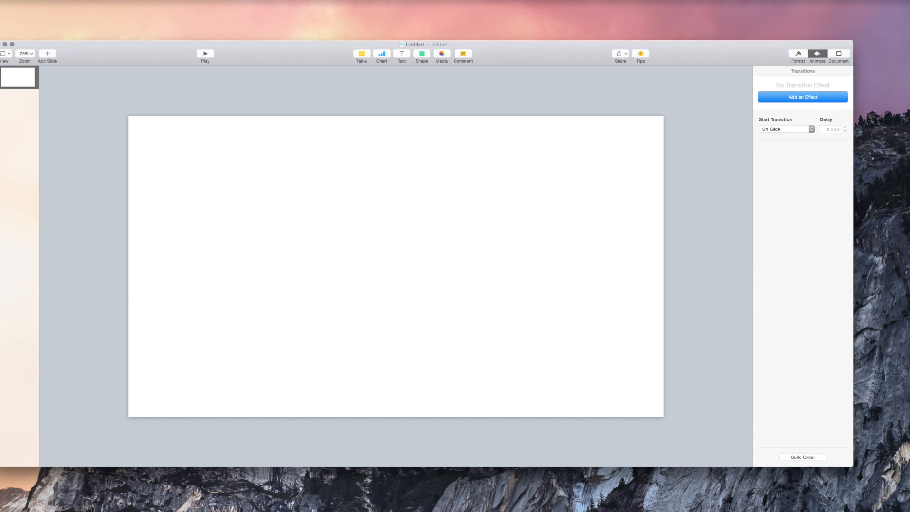
Launch Animal Jam from Launchpad and move its window up and left.
{"action": "key", "text": "super+Tab"}
{"action": "key", "text": "F4"}
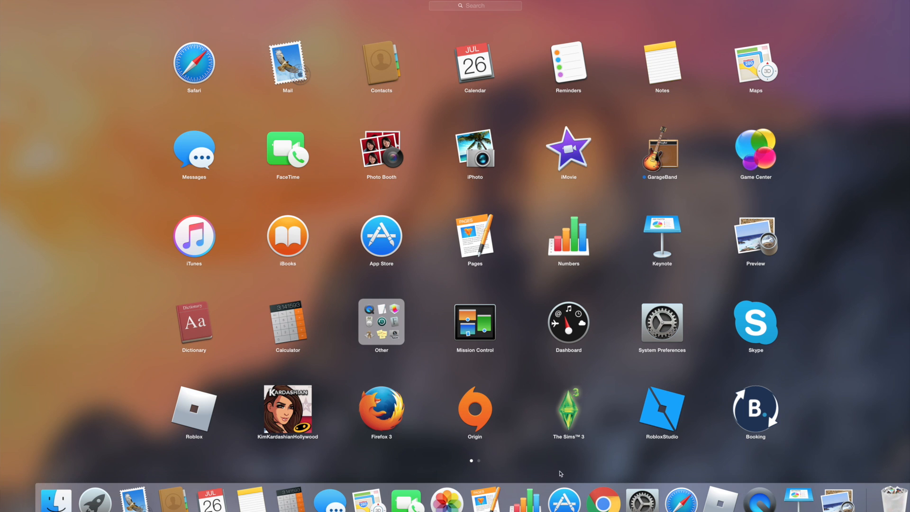
{"action": "scroll", "coordinate": [474, 331], "scroll_direction": "right", "scroll_amount": 3}
{"action": "left_click", "coordinate": [474, 329]}
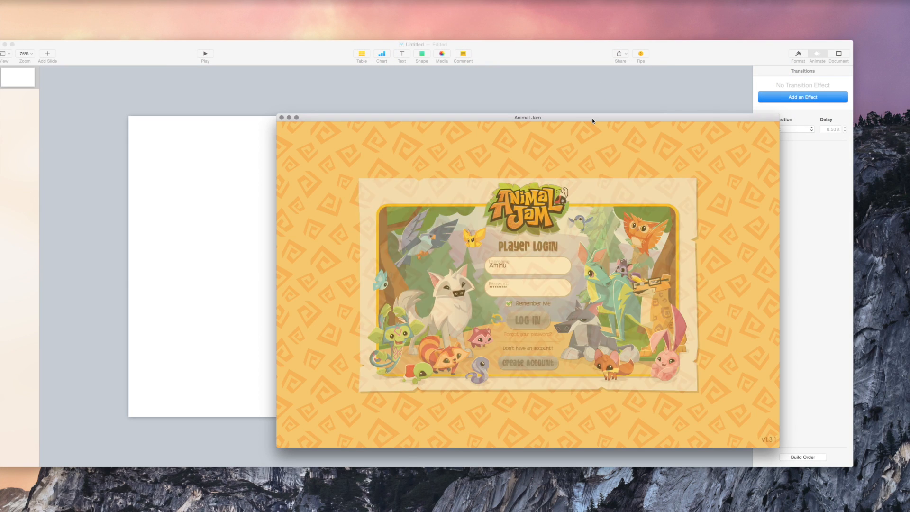
{"action": "left_click_drag", "start_coordinate": [592, 118], "coordinate": [504, 109]}
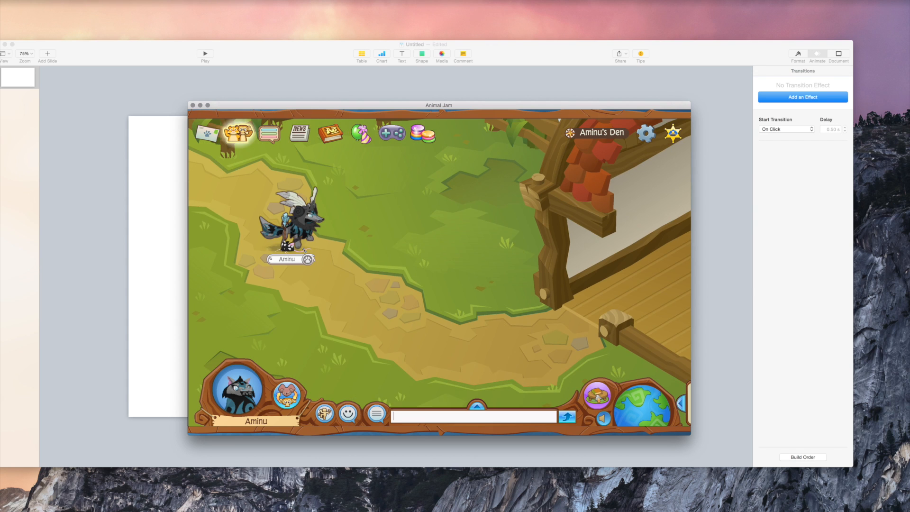
Go to the avatar's den and walk the avatar left along the path.
{"action": "left_click", "coordinate": [484, 306]}
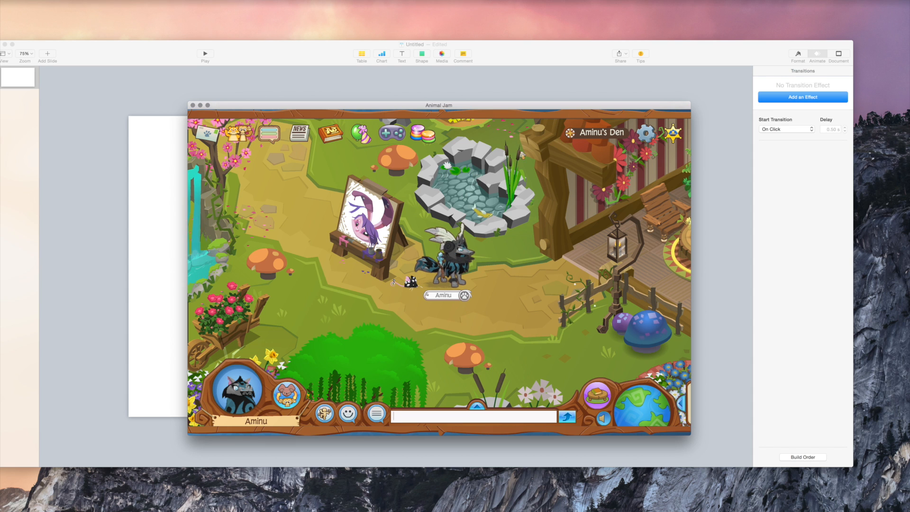
{"action": "left_click", "coordinate": [578, 330]}
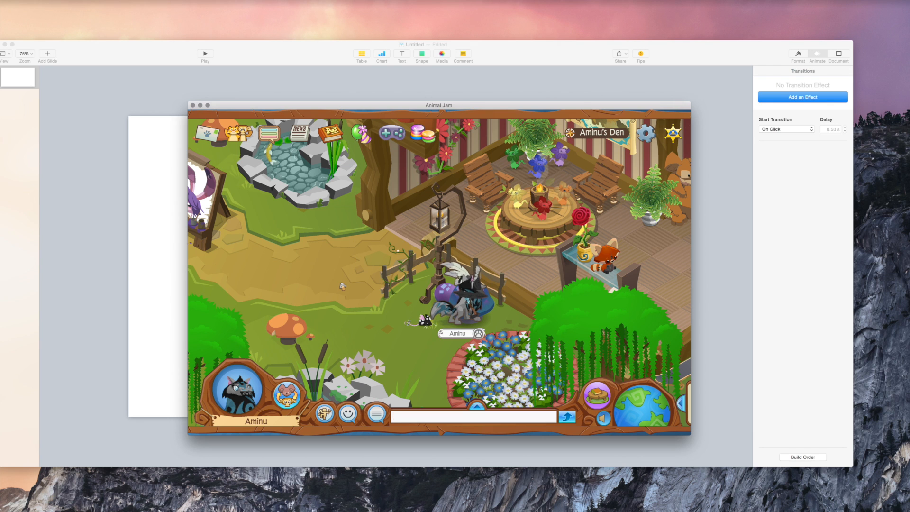
{"action": "left_click", "coordinate": [342, 286]}
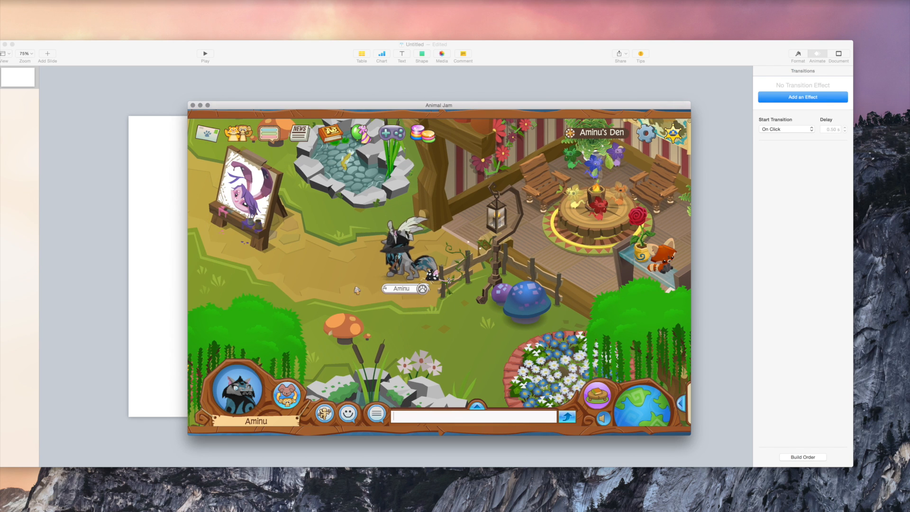
{"action": "left_click", "coordinate": [345, 286]}
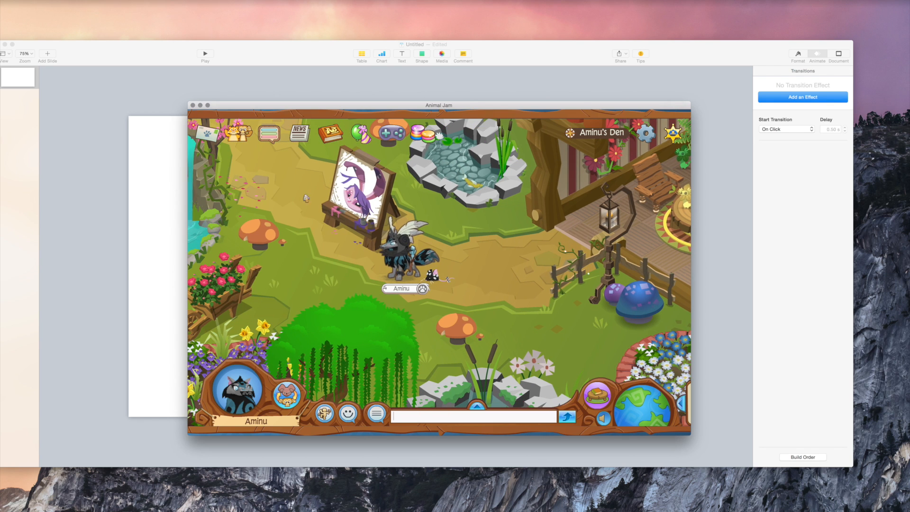
{"action": "left_click", "coordinate": [304, 298]}
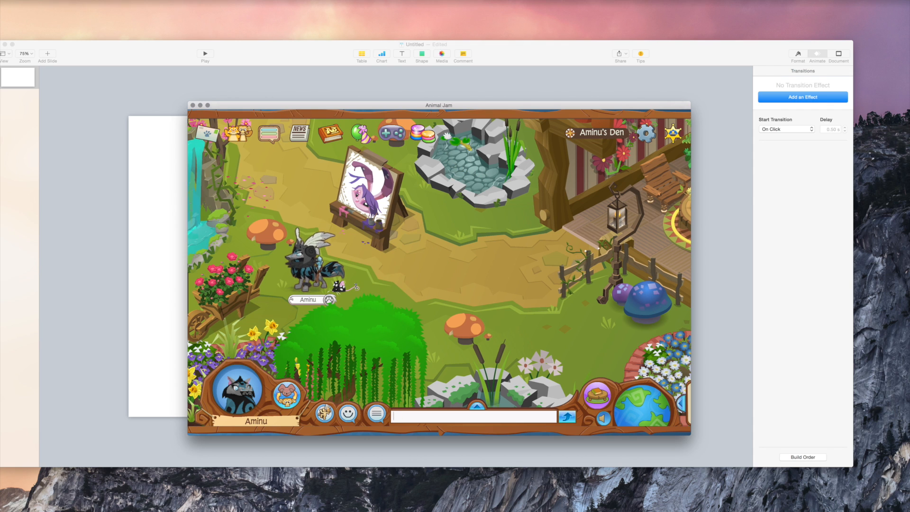
Make the avatar strike an action pose, screenshot that region, and close the game.
{"action": "left_click", "coordinate": [324, 412]}
{"action": "left_click", "coordinate": [338, 346]}
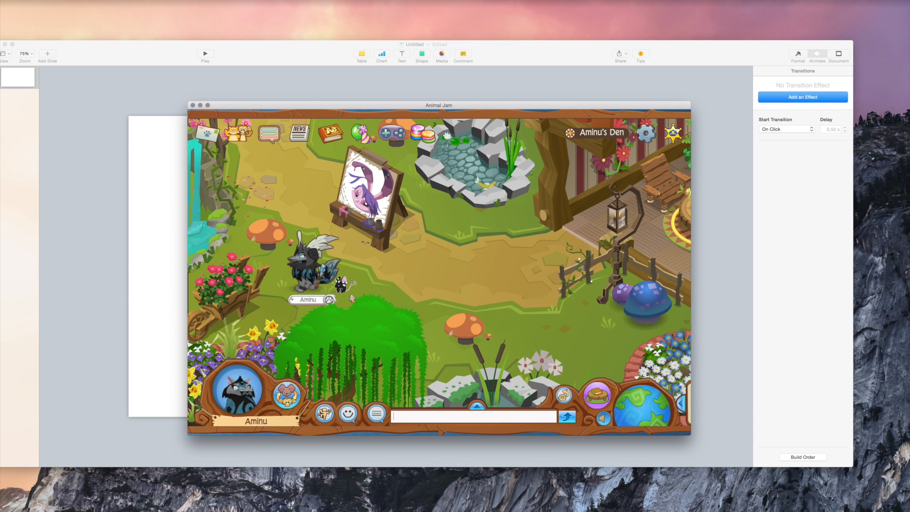
{"action": "left_click_drag", "start_coordinate": [350, 299], "coordinate": [283, 232]}
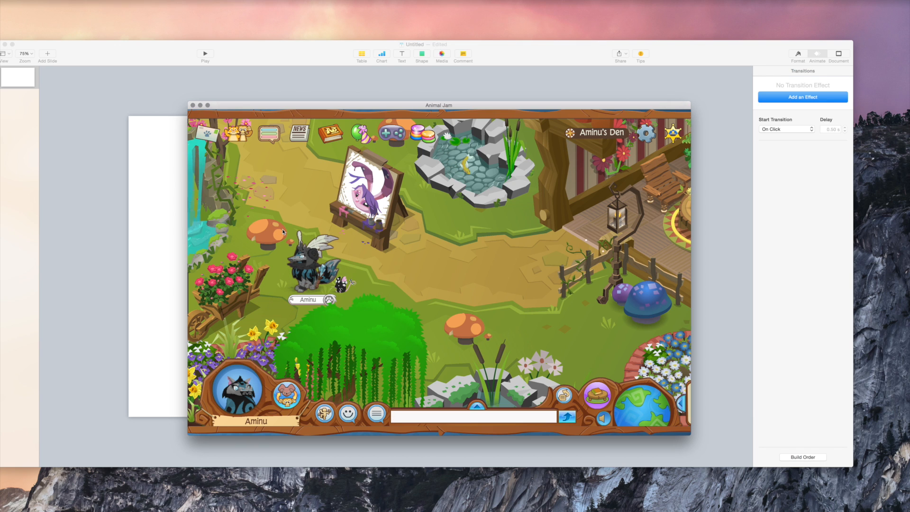
{"action": "left_click", "coordinate": [192, 105]}
Drop the avatar screenshot onto the slide and look through the Animate and Document panes.
{"action": "left_click_drag", "start_coordinate": [856, 274], "coordinate": [368, 235]}
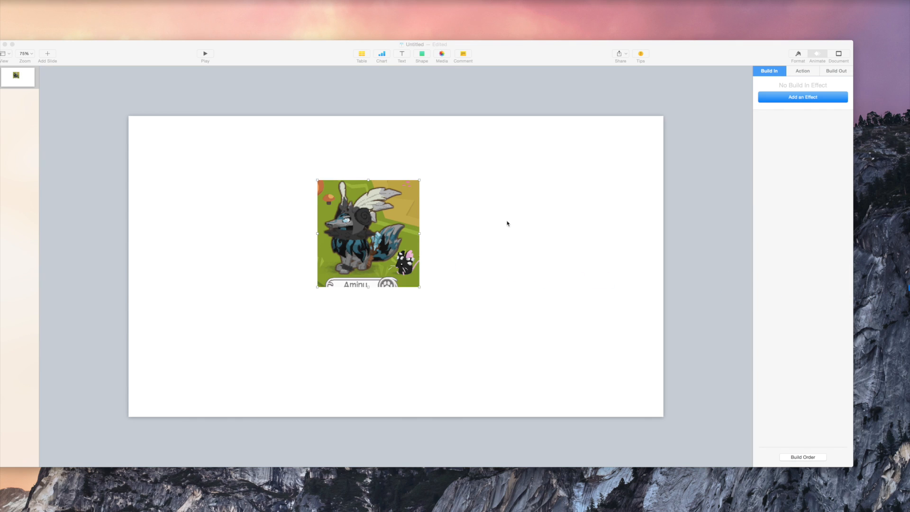
{"action": "left_click", "coordinate": [799, 72]}
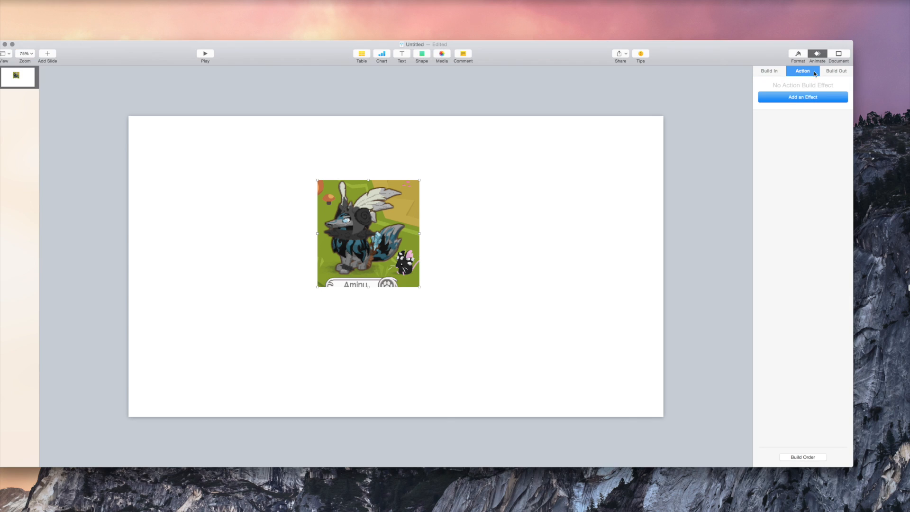
{"action": "left_click", "coordinate": [798, 54]}
{"action": "left_click", "coordinate": [816, 56]}
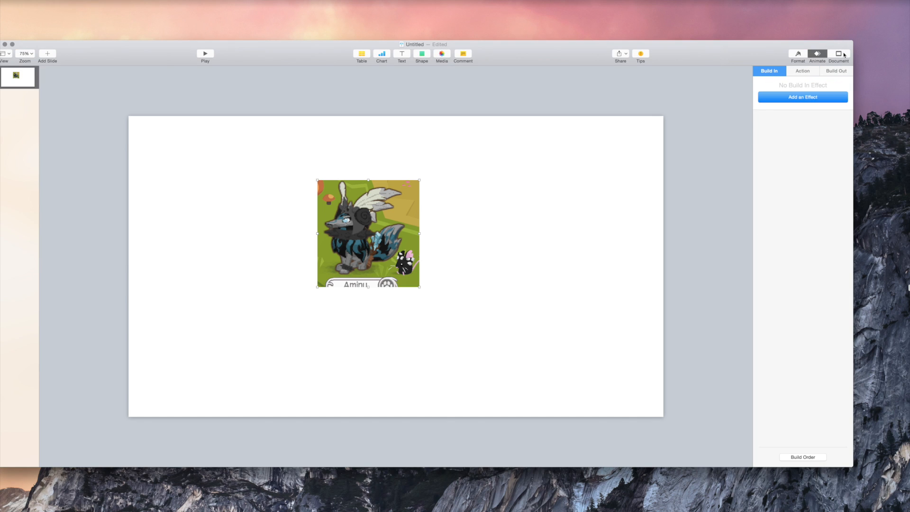
{"action": "left_click", "coordinate": [838, 54]}
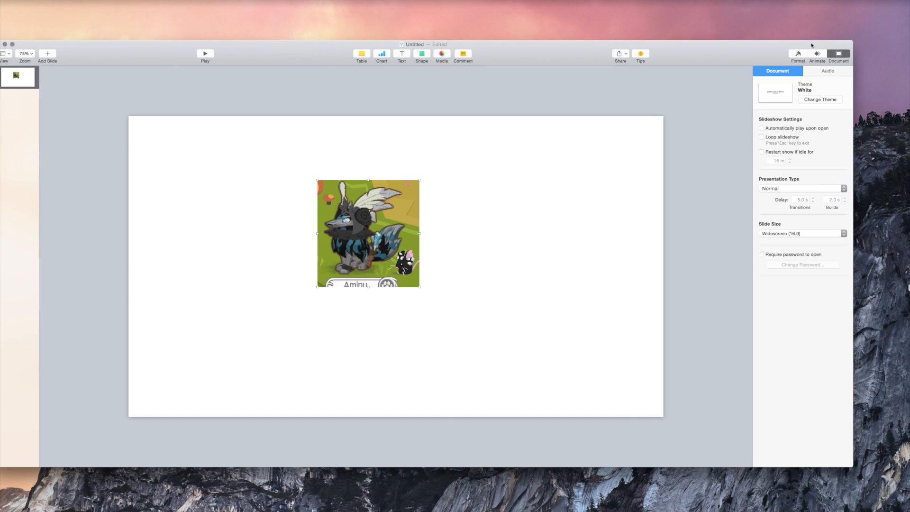
{"action": "left_click", "coordinate": [813, 54]}
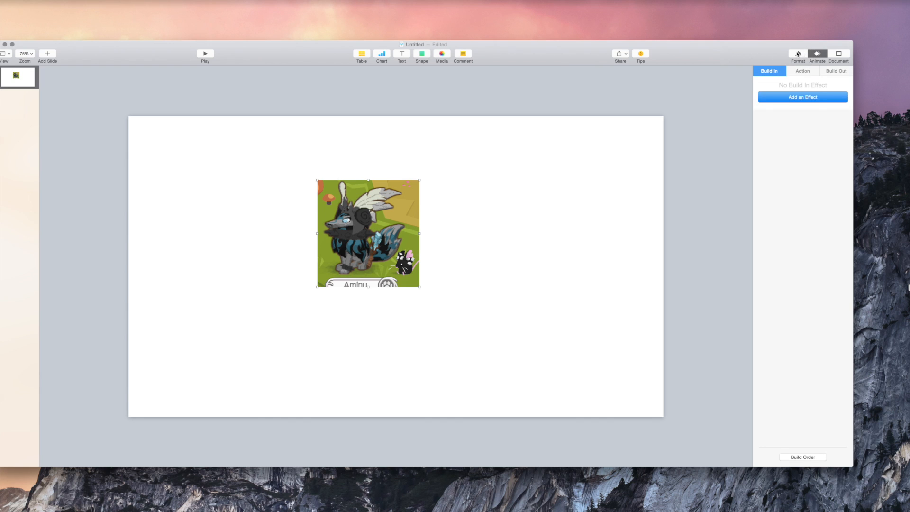
In Format > Image, start Instant Alpha on the screenshot.
{"action": "left_click", "coordinate": [797, 54]}
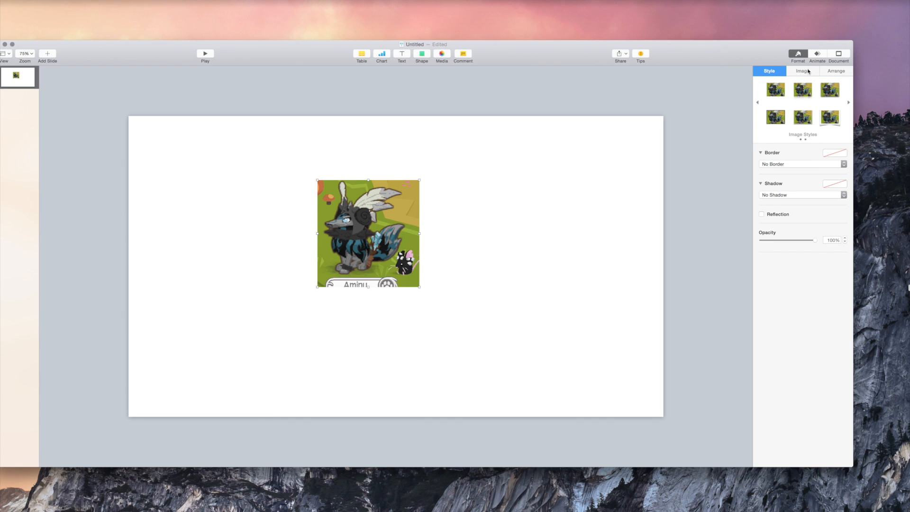
{"action": "left_click", "coordinate": [809, 72]}
{"action": "left_click", "coordinate": [803, 146]}
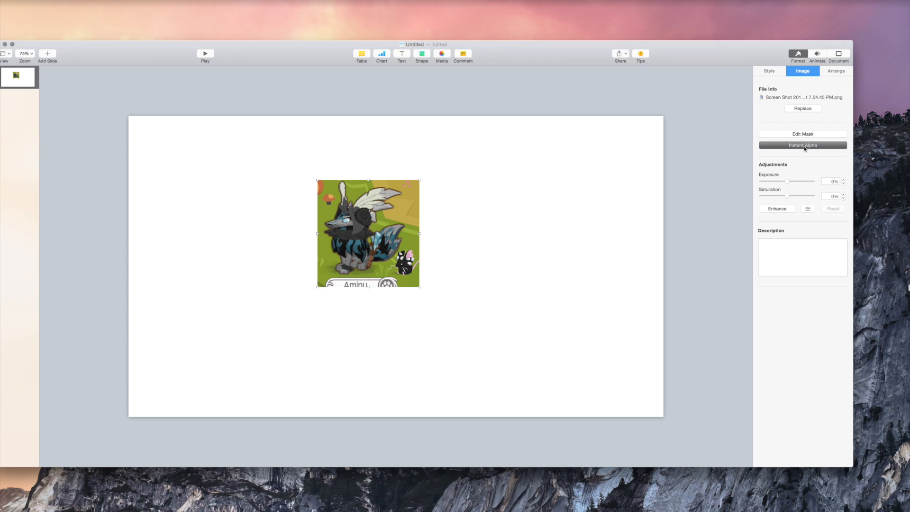
Make the green background transparent around the avatar and name tag with Instant Alpha.
{"action": "left_click_drag", "start_coordinate": [356, 202], "coordinate": [407, 221]}
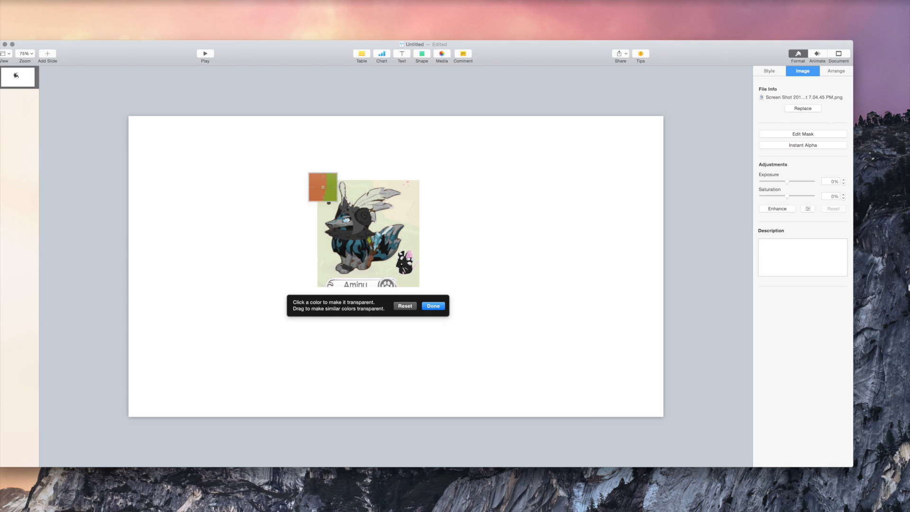
{"action": "left_click_drag", "start_coordinate": [299, 192], "coordinate": [323, 213]}
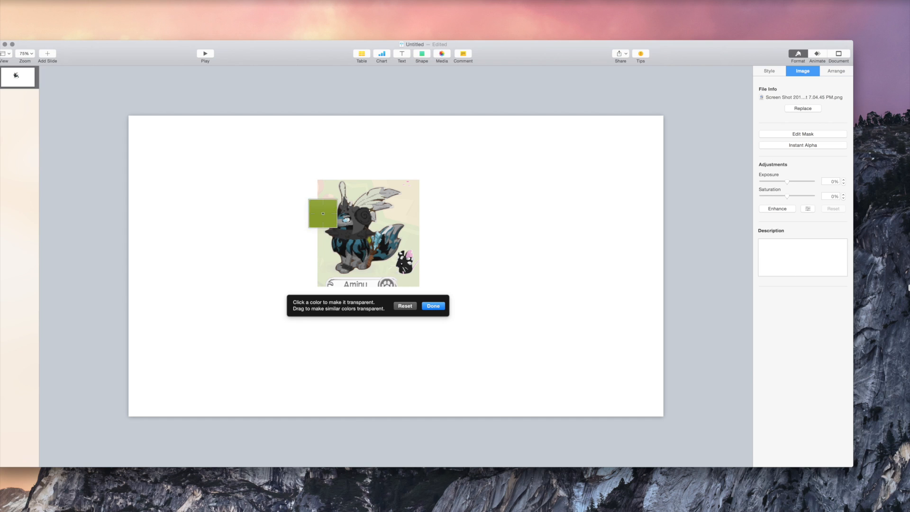
{"action": "mouse_move", "coordinate": [344, 284]}
{"action": "left_mouse_down"}
{"action": "mouse_move", "coordinate": [308, 287]}
{"action": "mouse_move", "coordinate": [341, 277]}
{"action": "left_mouse_up"}
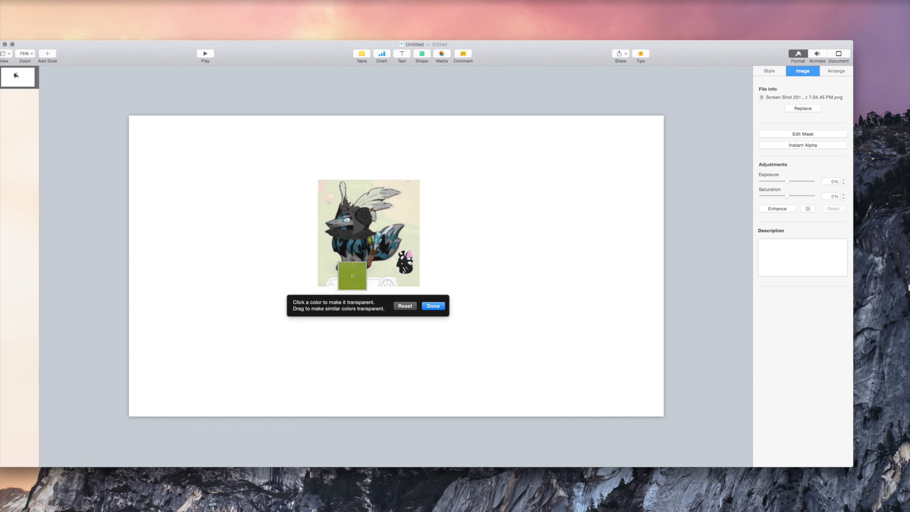
{"action": "left_click", "coordinate": [435, 307]}
Reposition and enlarge the cut-out on the slide, then deselect it.
{"action": "left_click_drag", "start_coordinate": [369, 243], "coordinate": [515, 295]}
{"action": "left_click_drag", "start_coordinate": [563, 234], "coordinate": [701, 144]}
{"action": "left_click_drag", "start_coordinate": [604, 263], "coordinate": [473, 292]}
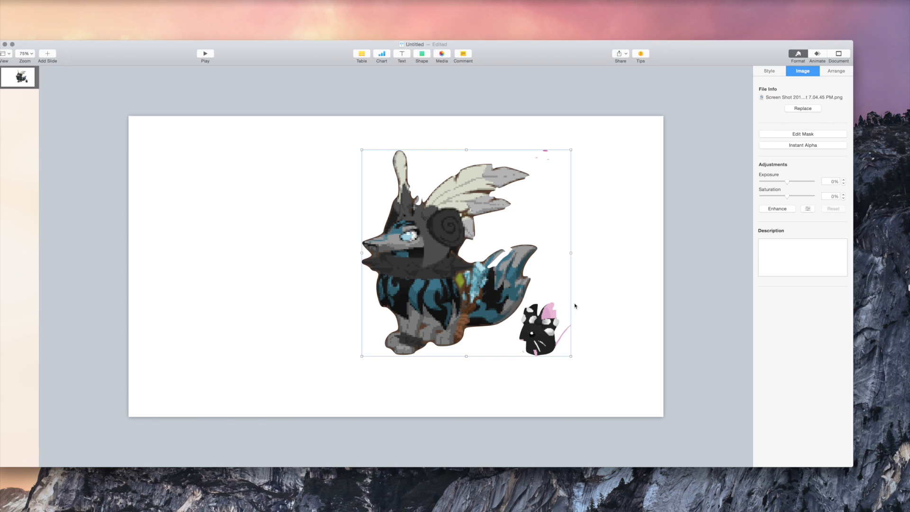
{"action": "left_click", "coordinate": [552, 177]}
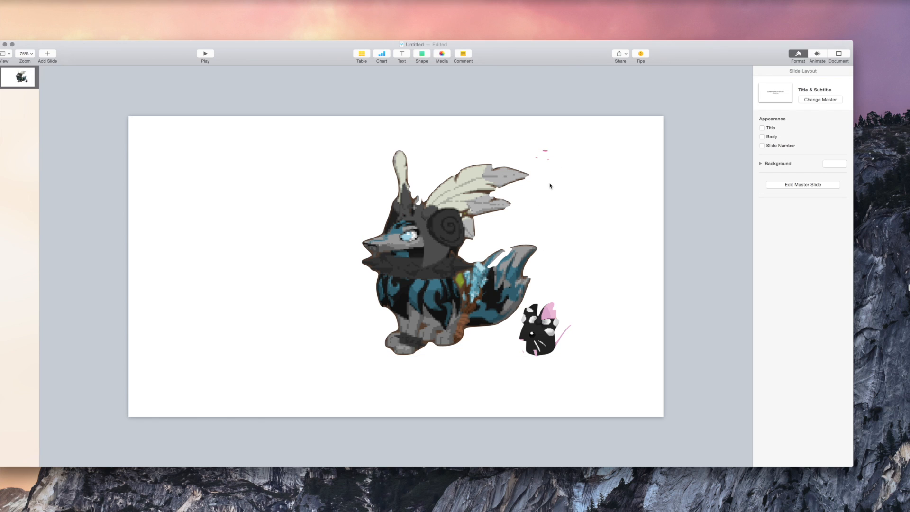
Trim the picture's mask top edge, shift the image inside it, and recenter the picture.
{"action": "double_click", "coordinate": [495, 172]}
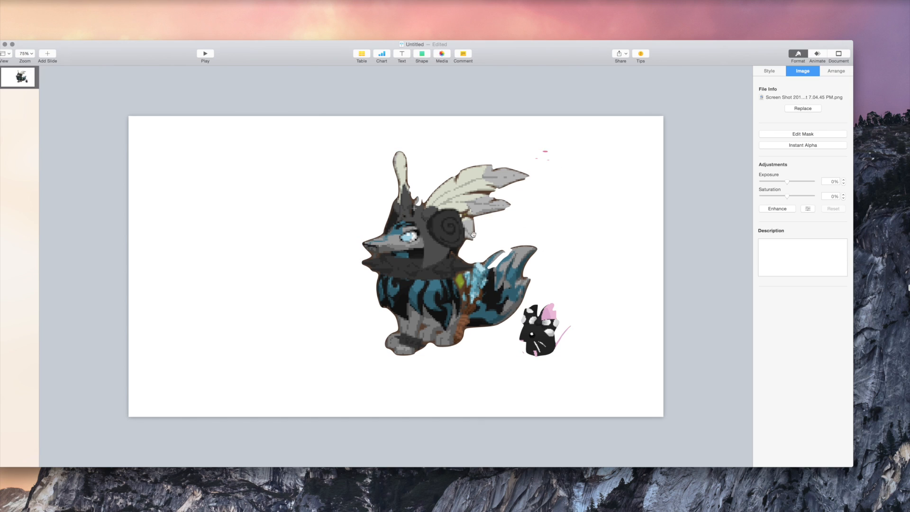
{"action": "left_click_drag", "start_coordinate": [466, 150], "coordinate": [466, 162]}
{"action": "left_click", "coordinate": [465, 235]}
{"action": "mouse_move", "coordinate": [465, 235]}
{"action": "left_mouse_down"}
{"action": "mouse_move", "coordinate": [507, 234]}
{"action": "mouse_move", "coordinate": [474, 233]}
{"action": "mouse_move", "coordinate": [489, 233]}
{"action": "mouse_move", "coordinate": [482, 228]}
{"action": "left_mouse_up"}
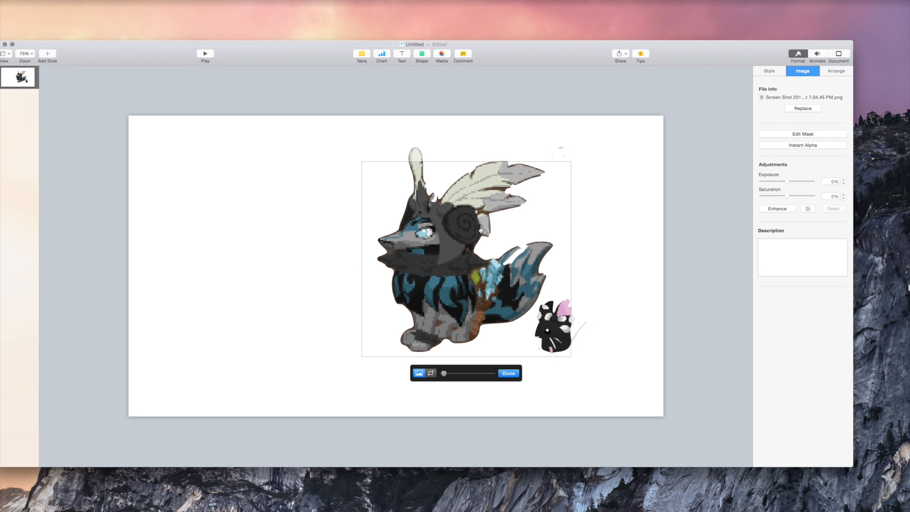
{"action": "left_click", "coordinate": [506, 375]}
{"action": "left_click_drag", "start_coordinate": [464, 267], "coordinate": [558, 221]}
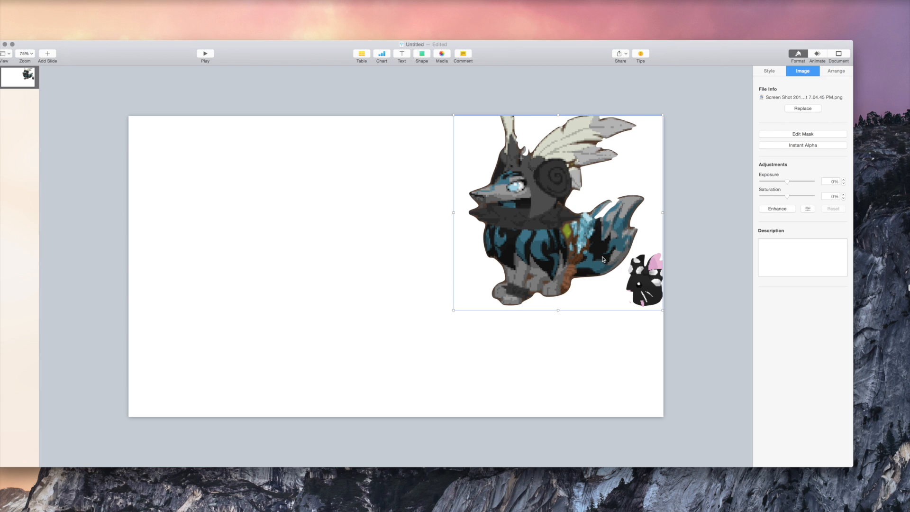
{"action": "left_click_drag", "start_coordinate": [532, 246], "coordinate": [426, 288]}
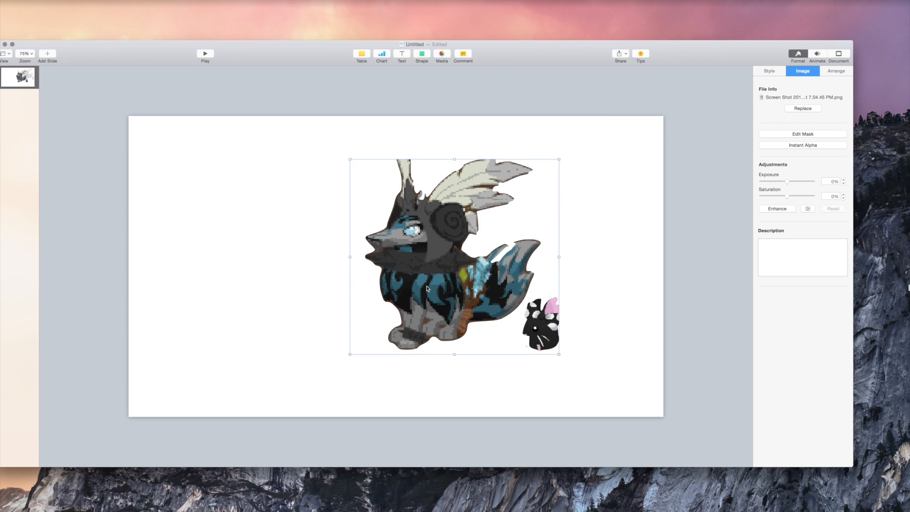
Delete the cut-out and add the original screenshot file, enlarged on the slide.
{"action": "key", "text": "Delete"}
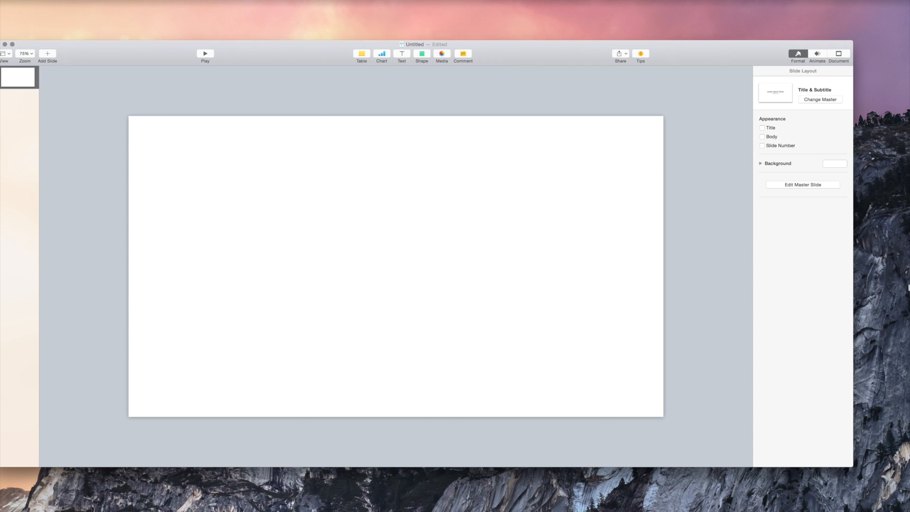
{"action": "left_click_drag", "start_coordinate": [909, 270], "coordinate": [407, 260]}
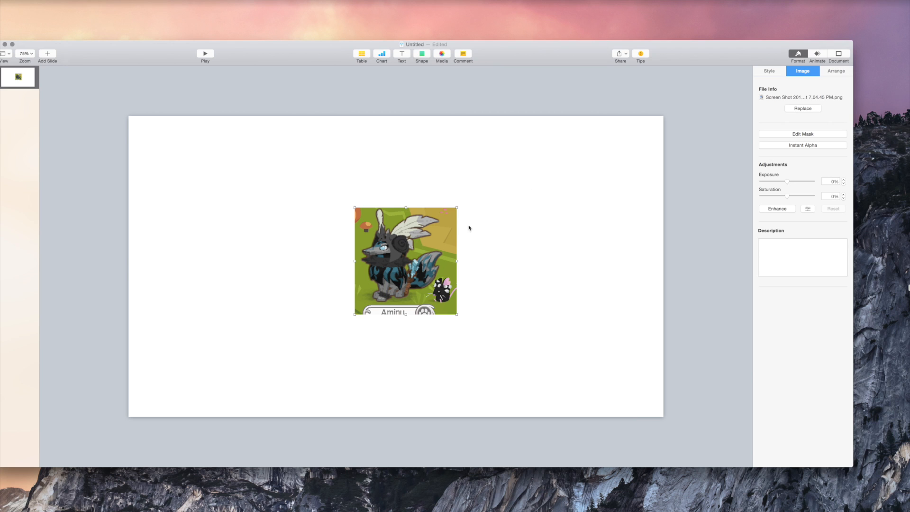
{"action": "left_click_drag", "start_coordinate": [455, 207], "coordinate": [586, 71]}
Center the new screenshot and erase its green game background with Instant Alpha.
{"action": "left_click_drag", "start_coordinate": [463, 232], "coordinate": [401, 298]}
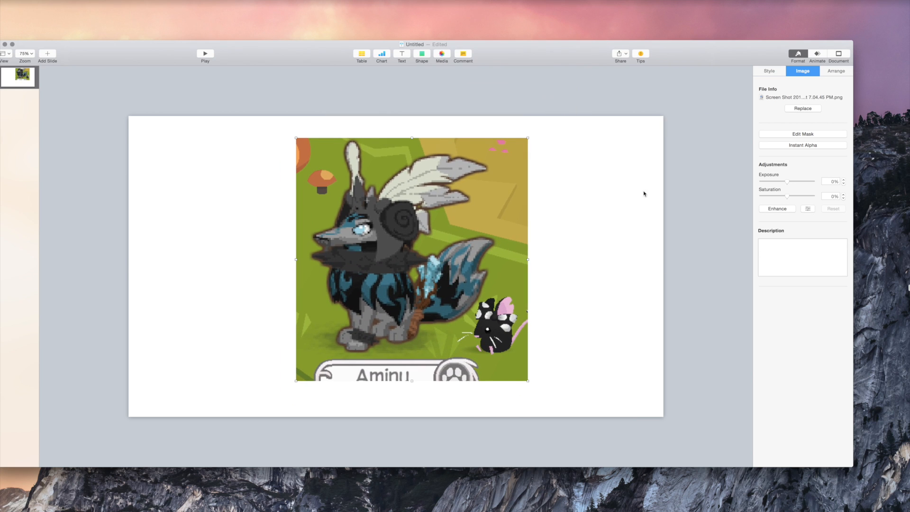
{"action": "left_click", "coordinate": [804, 149]}
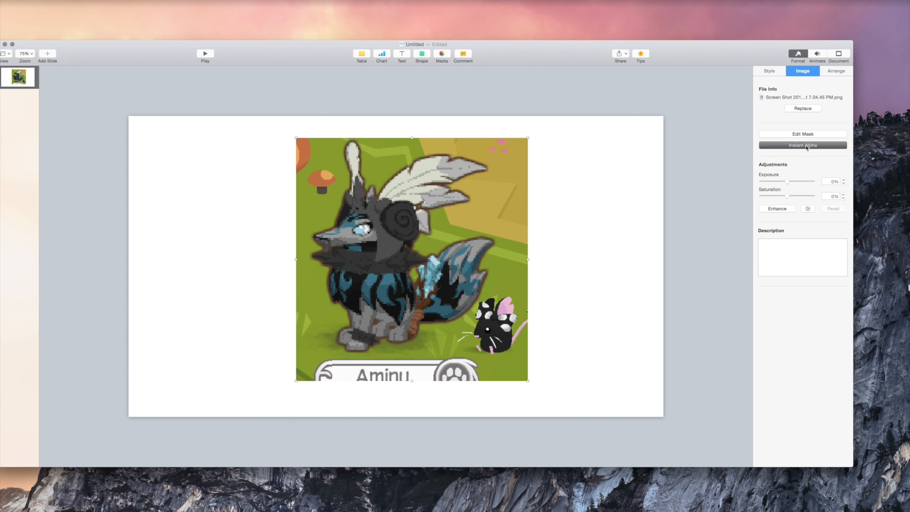
{"action": "left_click_drag", "start_coordinate": [488, 172], "coordinate": [513, 173]}
{"action": "key", "text": "Return"}
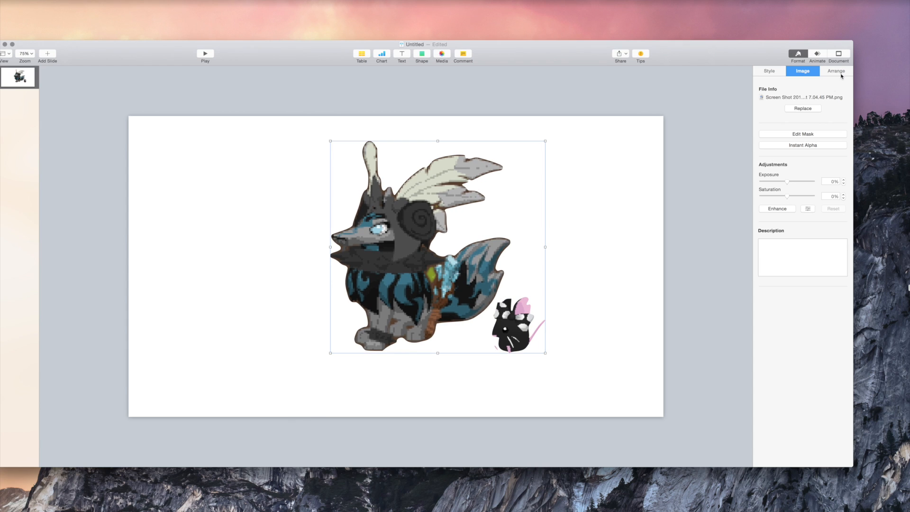
{"action": "left_click", "coordinate": [818, 54]}
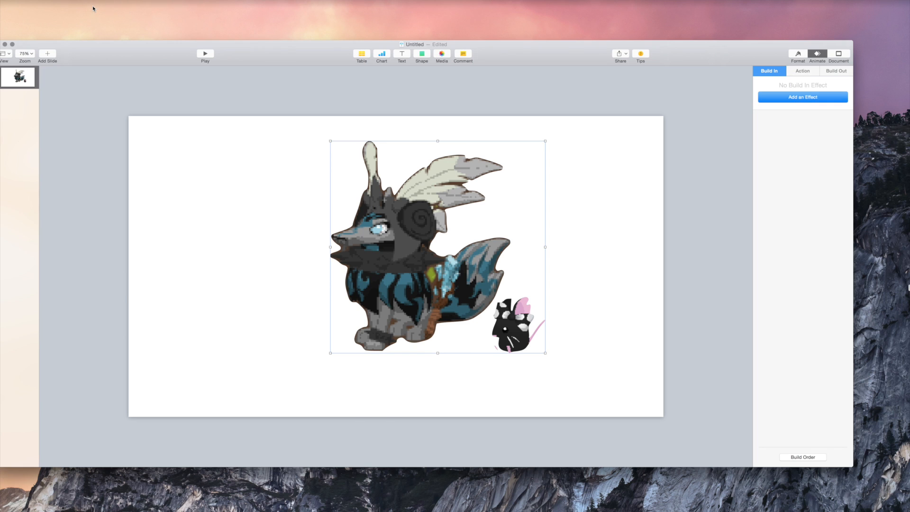
{"action": "left_click", "coordinate": [49, 2]}
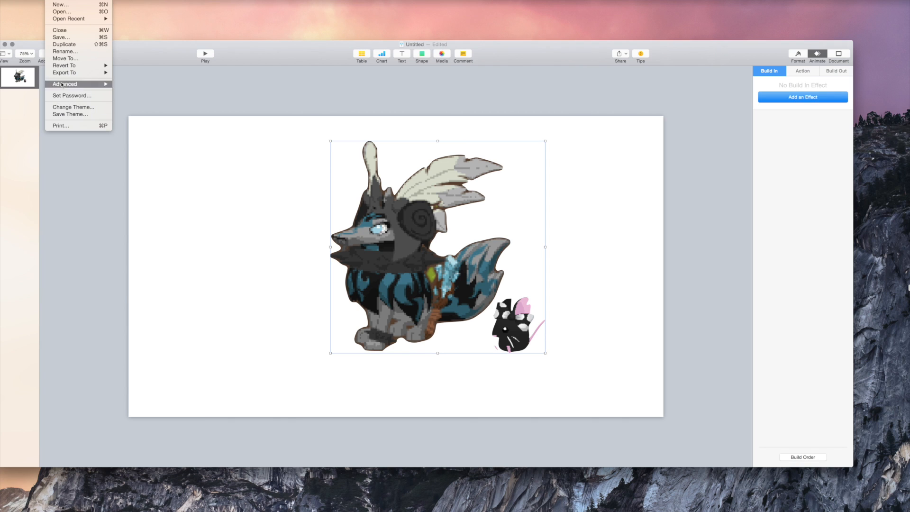
{"action": "mouse_move", "coordinate": [72, 76]}
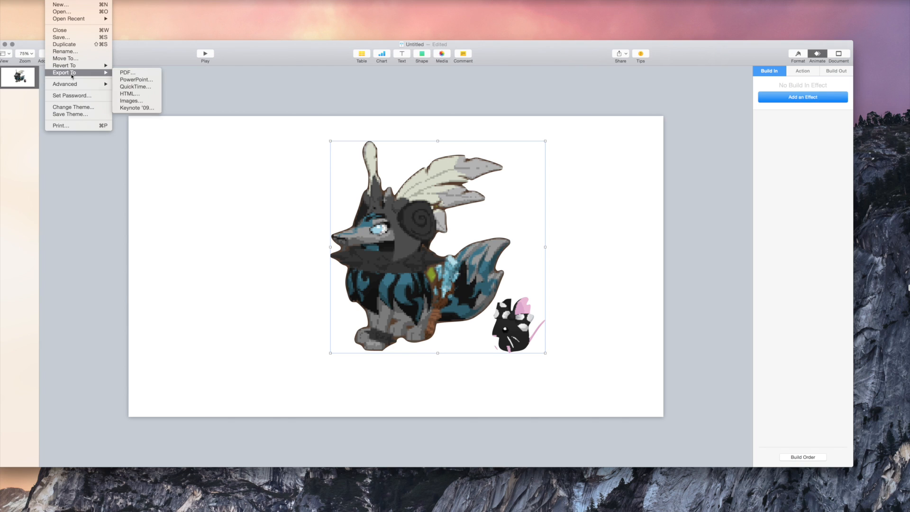
{"action": "left_click", "coordinate": [135, 87]}
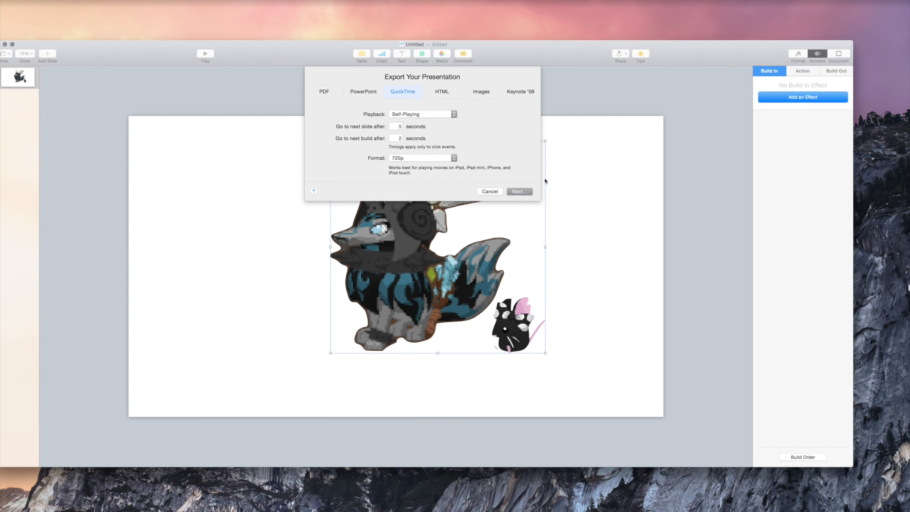
{"action": "left_click", "coordinate": [520, 192]}
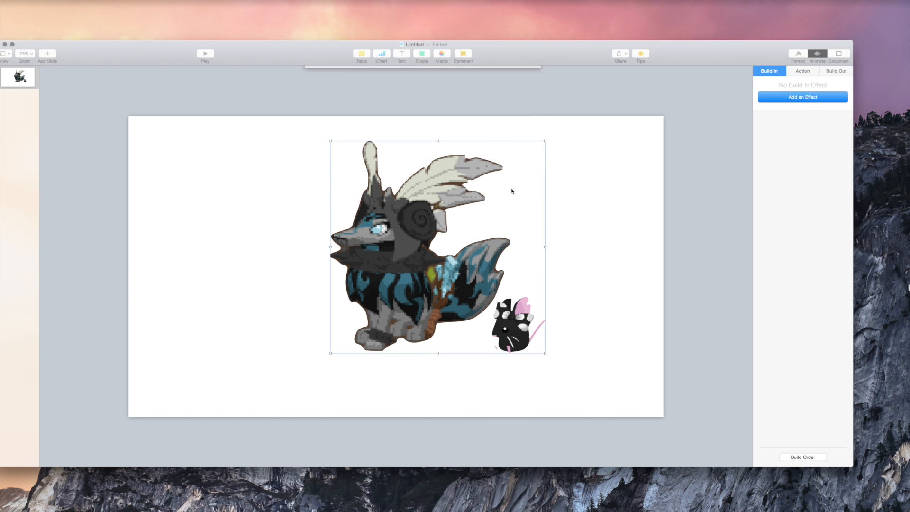
{"action": "left_click", "coordinate": [458, 122]}
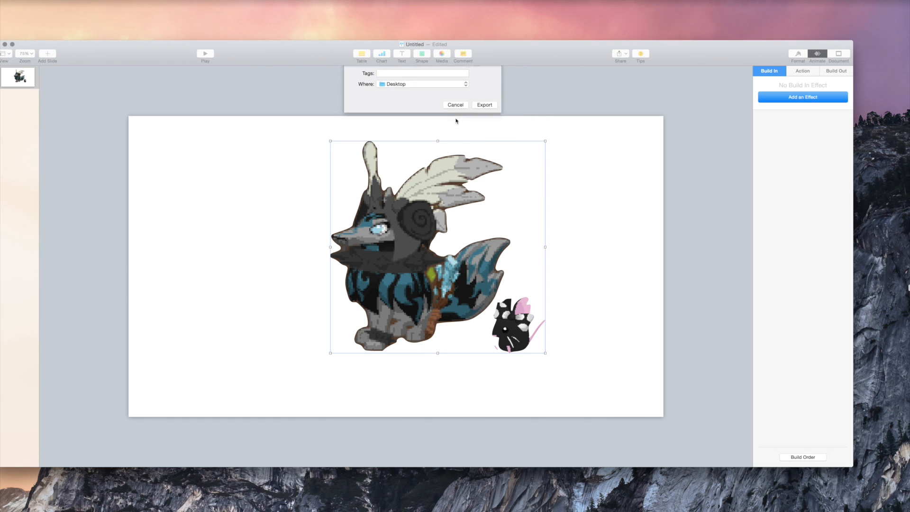
Add a Shimmer build-in effect to the animals picture.
{"action": "left_click", "coordinate": [802, 55]}
{"action": "left_click", "coordinate": [810, 56]}
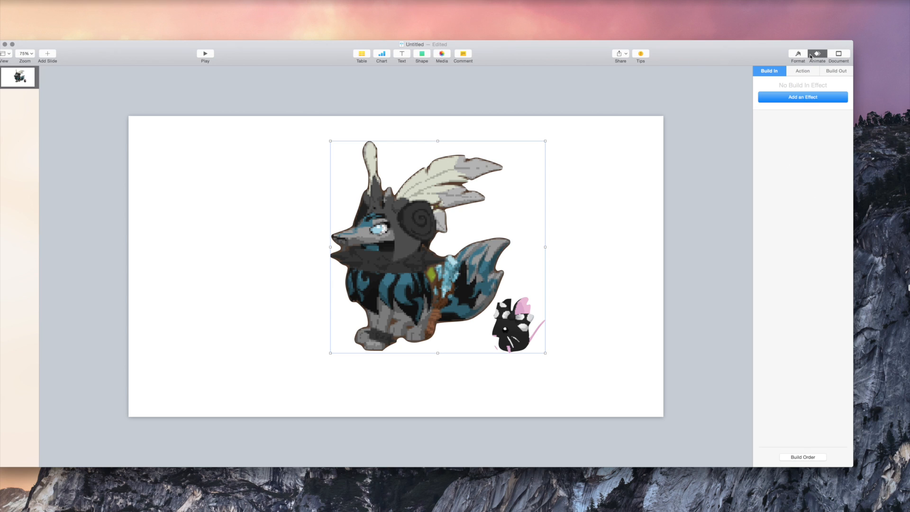
{"action": "left_click", "coordinate": [812, 100]}
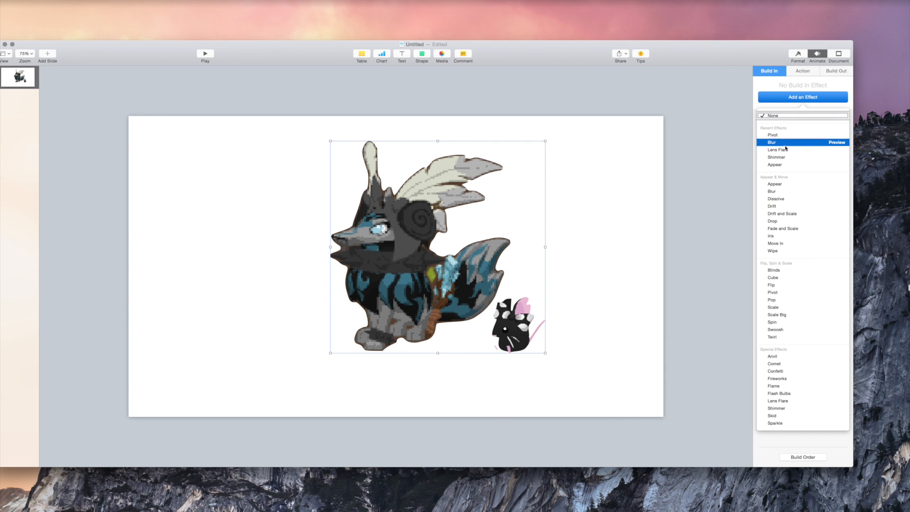
{"action": "left_click", "coordinate": [792, 158]}
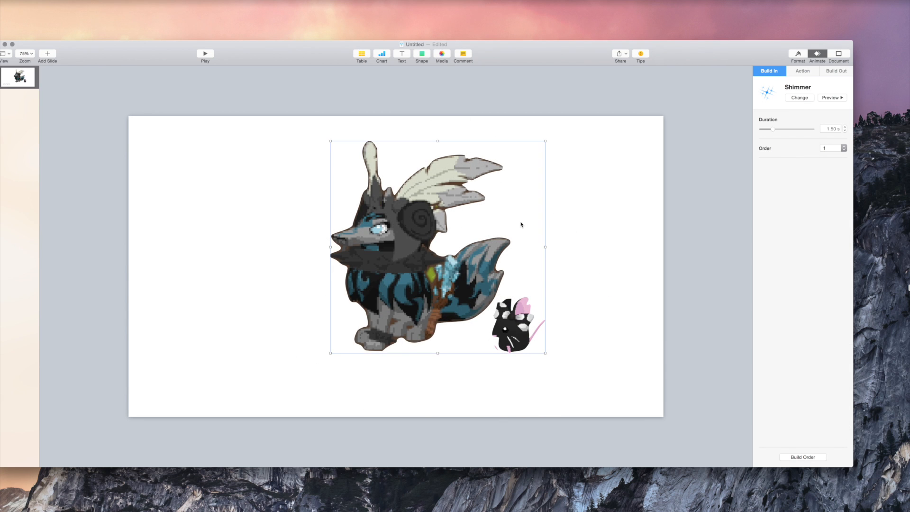
Preview the Shimmer build from the Build Order window, then close it.
{"action": "left_click", "coordinate": [653, 180]}
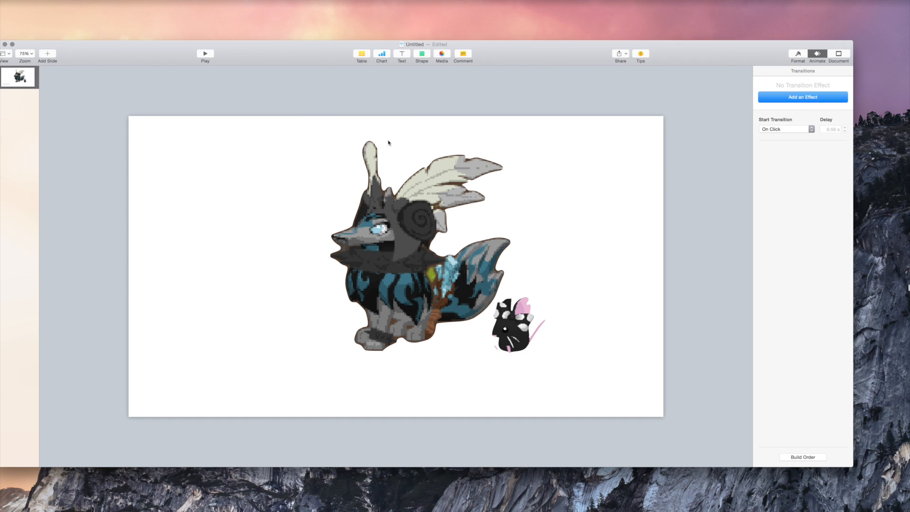
{"action": "left_click", "coordinate": [816, 457]}
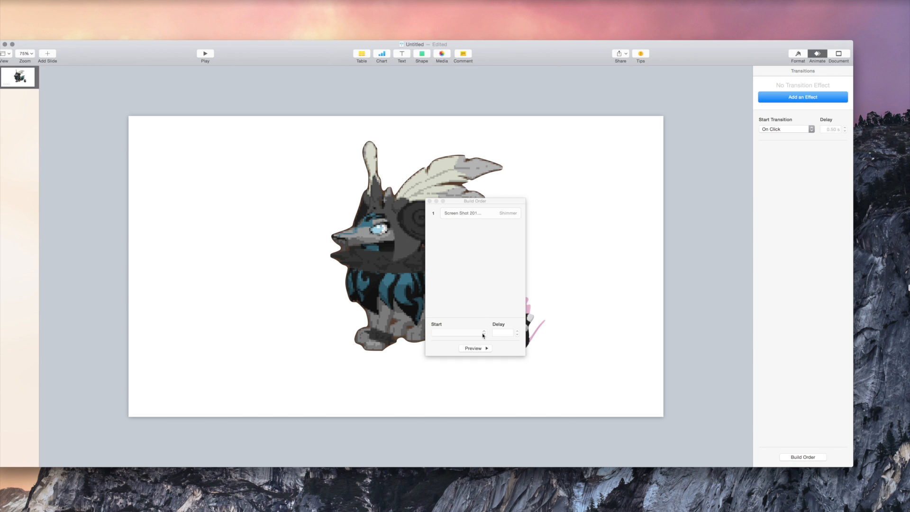
{"action": "left_click", "coordinate": [483, 347]}
{"action": "left_click", "coordinate": [429, 202]}
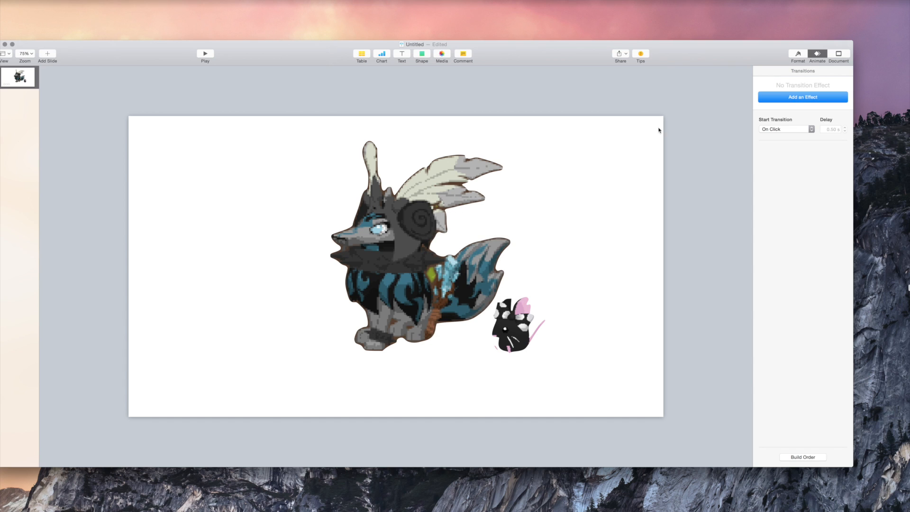
{"action": "left_click", "coordinate": [799, 56]}
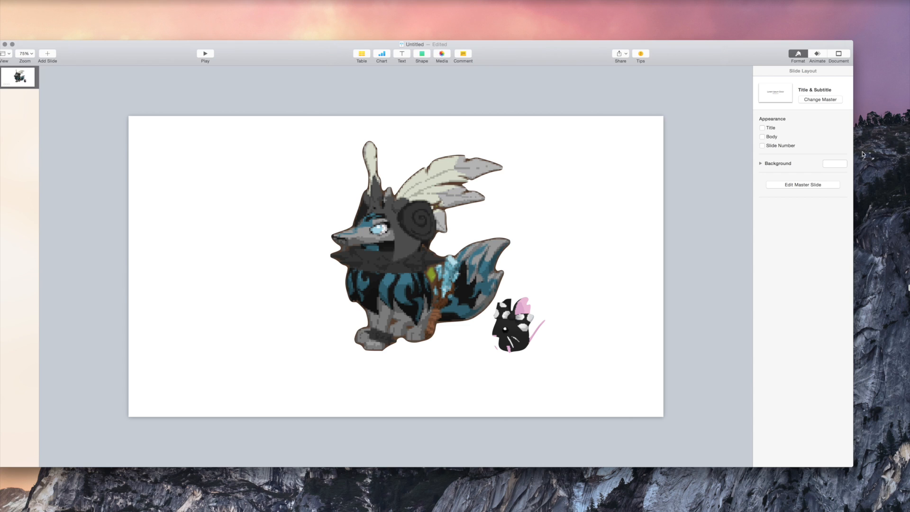
Try green and dark blue backgrounds, settling on a solid dark green slide background.
{"action": "left_click", "coordinate": [841, 164]}
{"action": "left_click", "coordinate": [815, 215]}
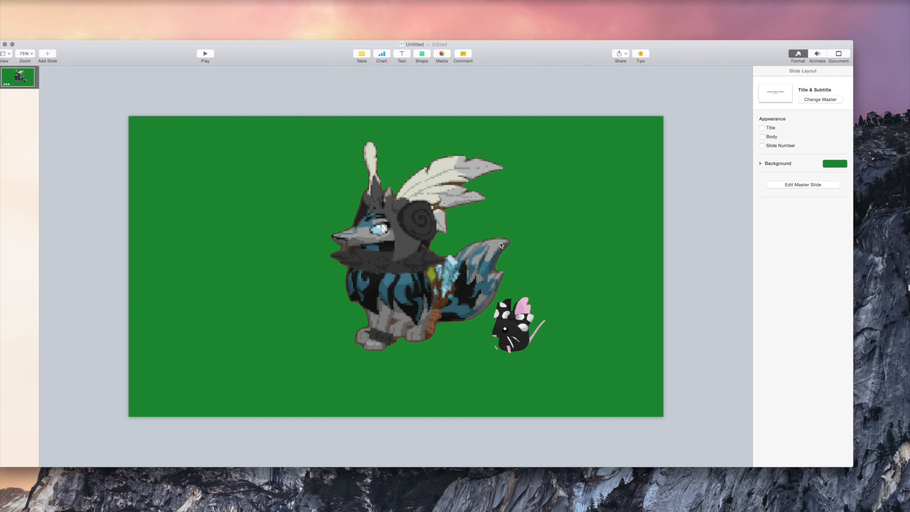
{"action": "left_click", "coordinate": [827, 164]}
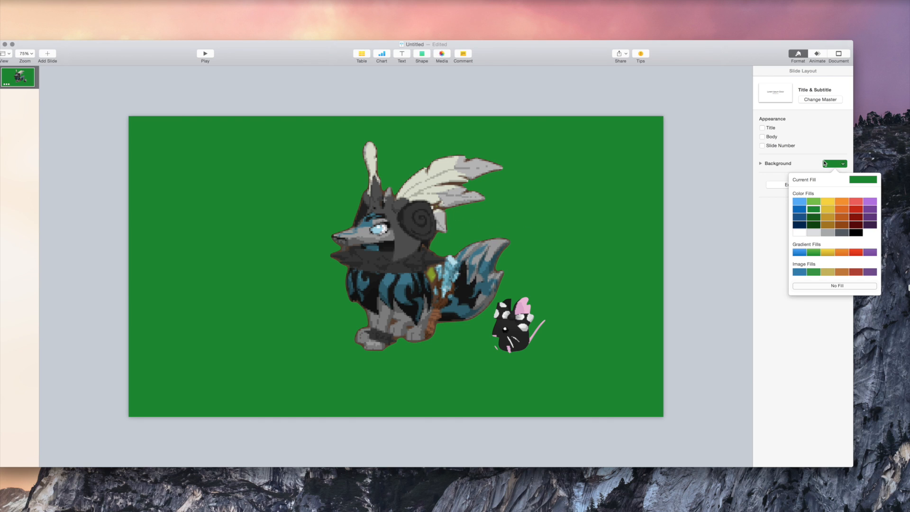
{"action": "left_click", "coordinate": [802, 217]}
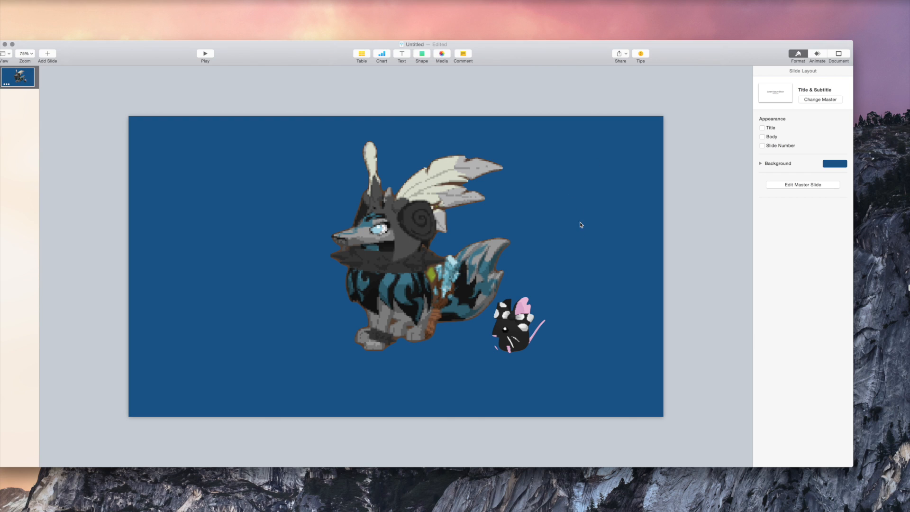
{"action": "left_click", "coordinate": [834, 164]}
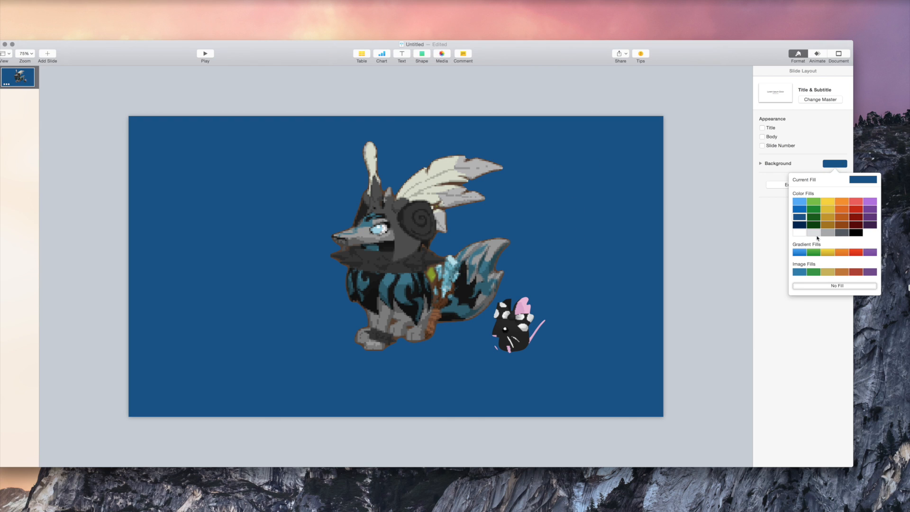
{"action": "left_click", "coordinate": [817, 213]}
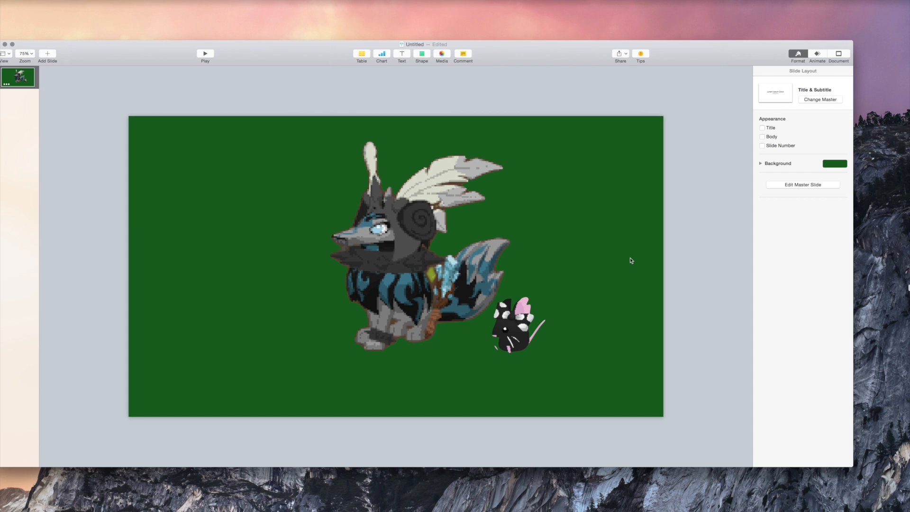
{"action": "left_click", "coordinate": [54, 1]}
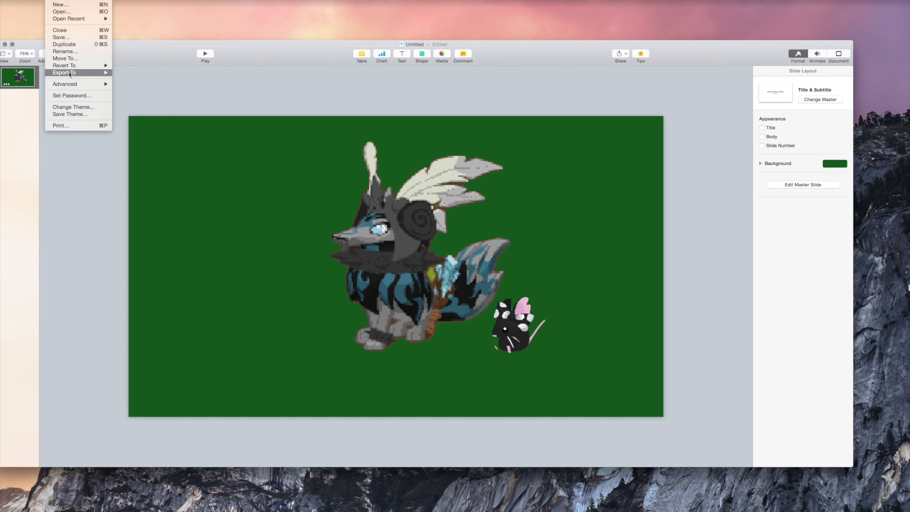
Export the slide as a QuickTime movie named 'Video' to the Desktop.
{"action": "mouse_move", "coordinate": [70, 78]}
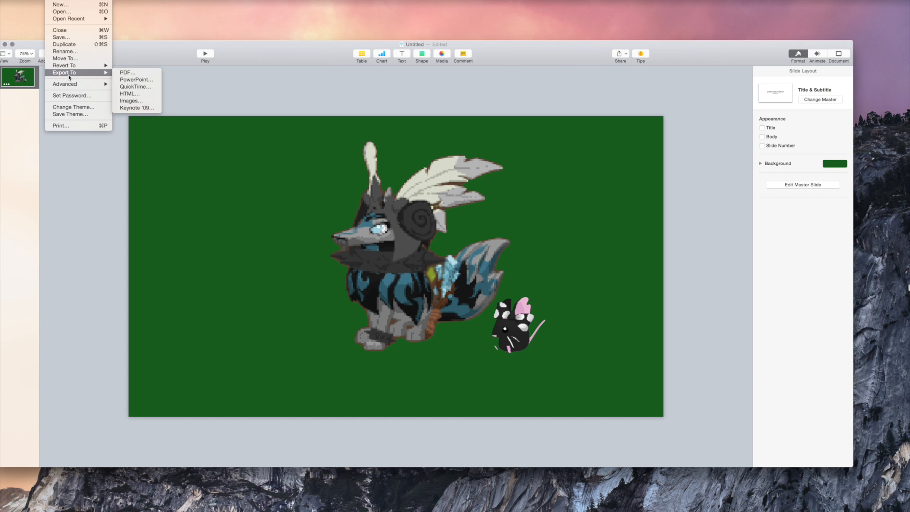
{"action": "left_click", "coordinate": [134, 86]}
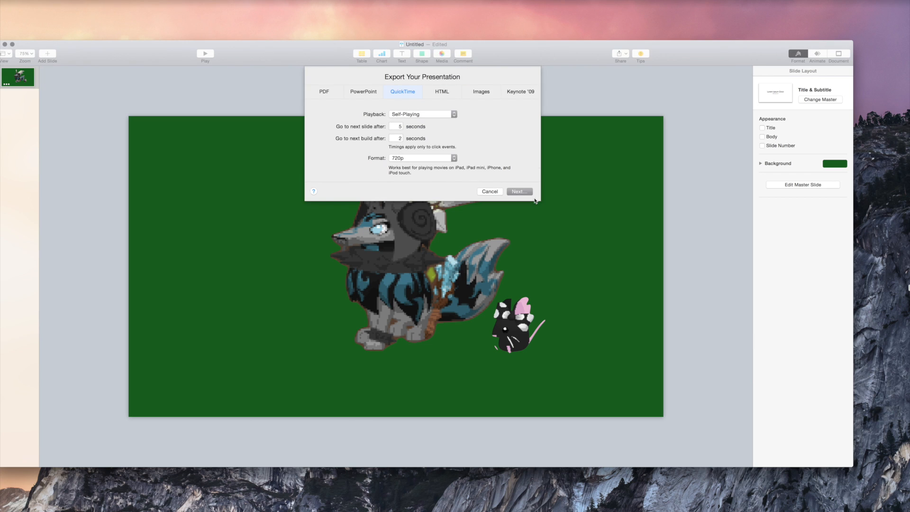
{"action": "left_click", "coordinate": [529, 195]}
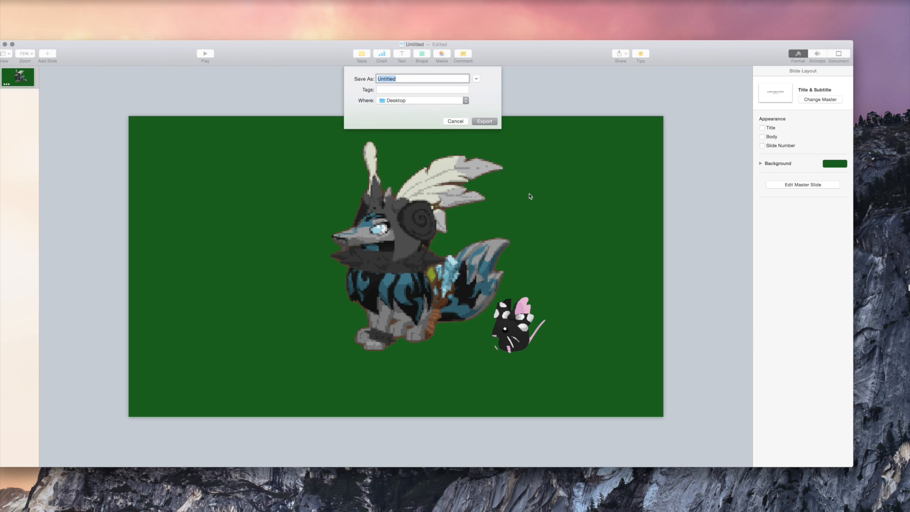
{"action": "key", "text": "BackSpace"}
{"action": "type", "text": "Video"}
{"action": "key", "text": "Return"}
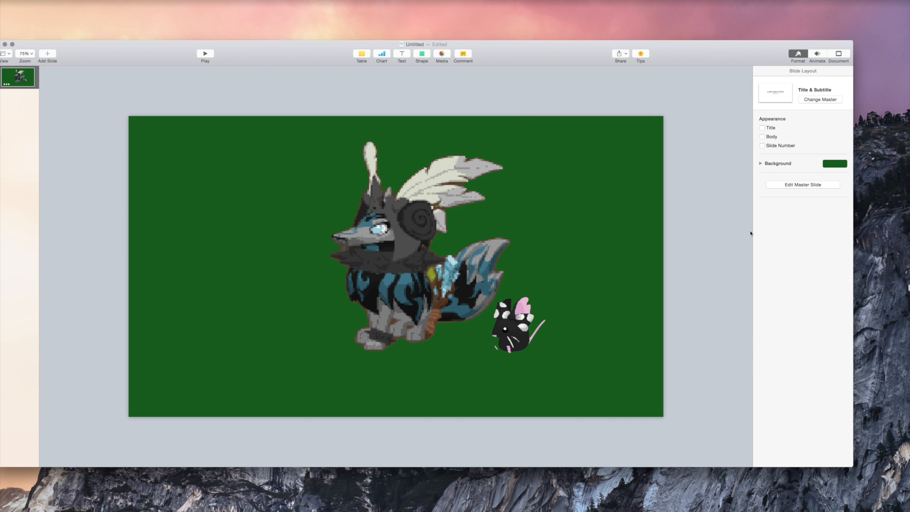
{"action": "left_click_drag", "start_coordinate": [30, 46], "coordinate": [127, 55]}
Close the untitled presentation, choosing Delete so it isn't kept.
{"action": "left_click", "coordinate": [94, 54]}
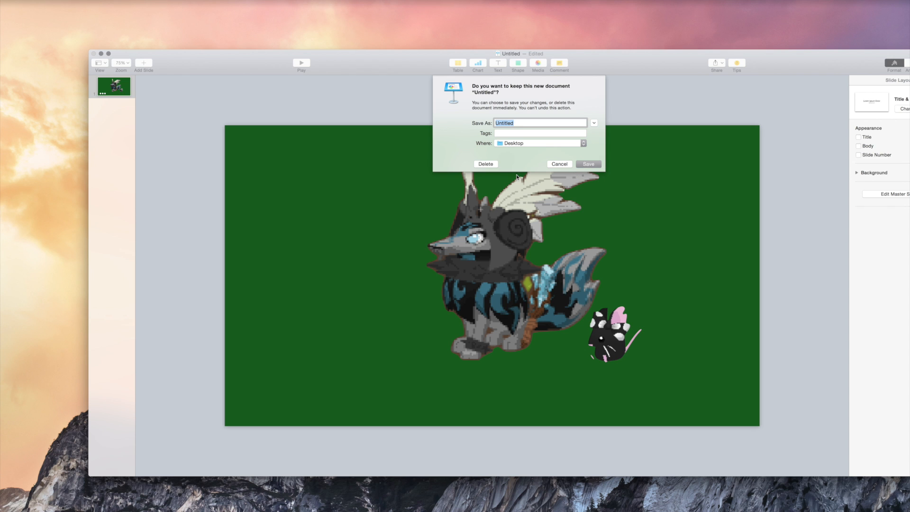
{"action": "left_click", "coordinate": [486, 164]}
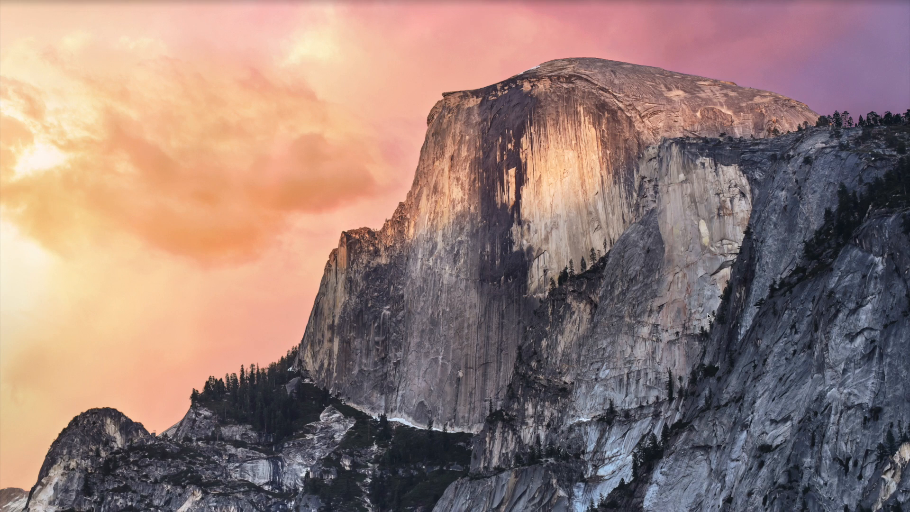
{"action": "key", "text": "F4"}
Scroll Launchpad to find iMovie and launch it.
{"action": "scroll", "coordinate": [618, 269], "scroll_direction": "left", "scroll_amount": 5}
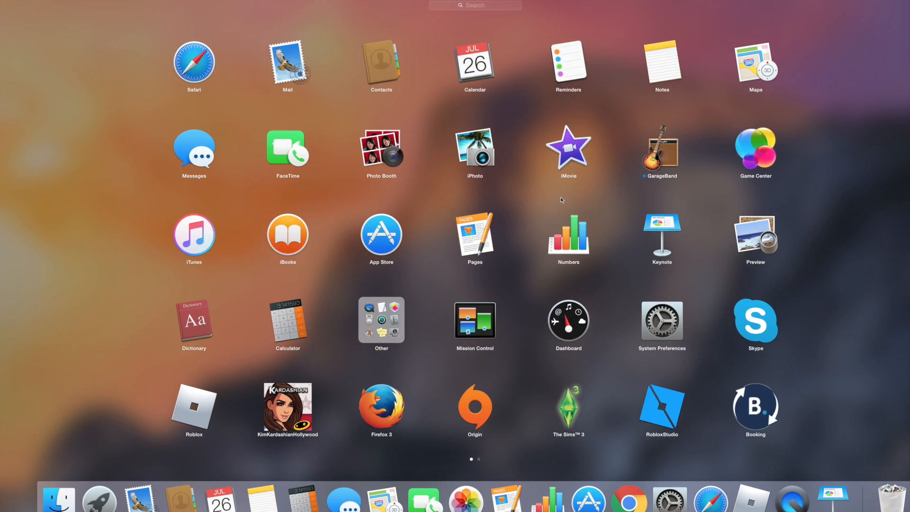
{"action": "left_click", "coordinate": [556, 144]}
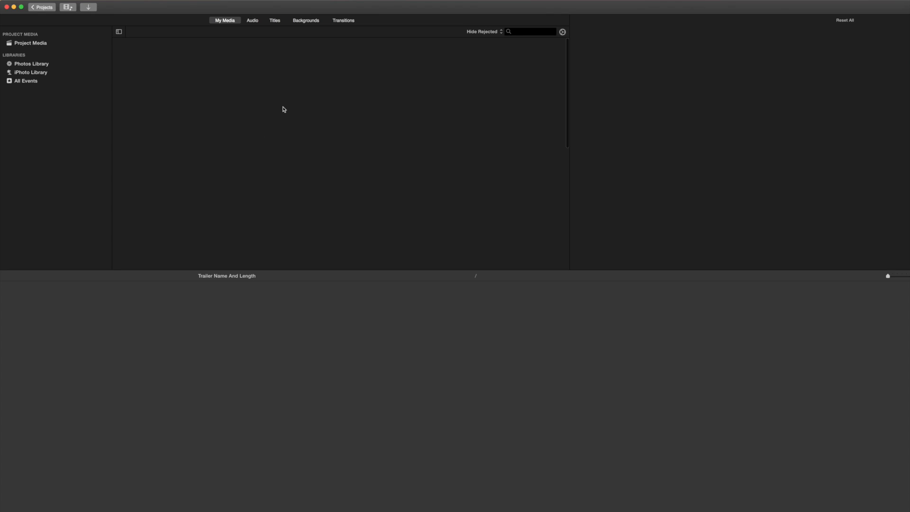
Create a new movie with No Theme and name the project BIFGJNDVFKL.
{"action": "left_click", "coordinate": [39, 7]}
{"action": "left_click", "coordinate": [36, 7]}
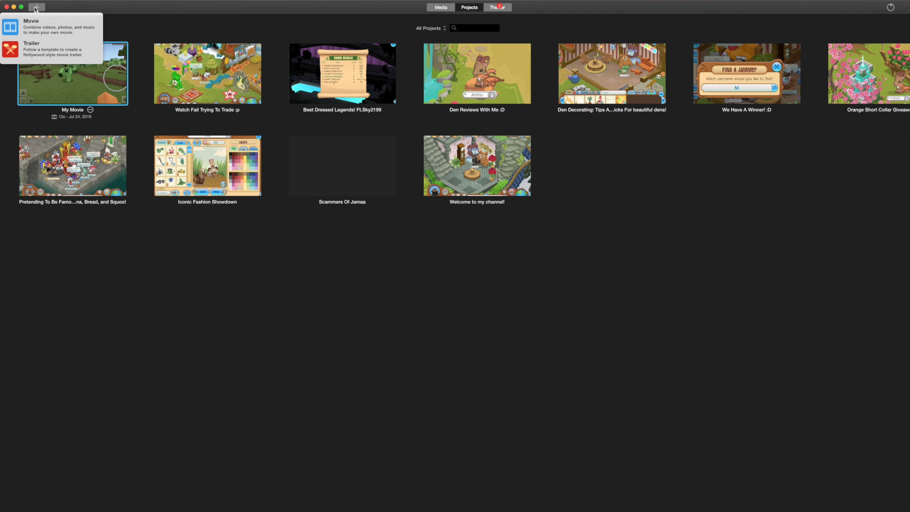
{"action": "left_click", "coordinate": [14, 32]}
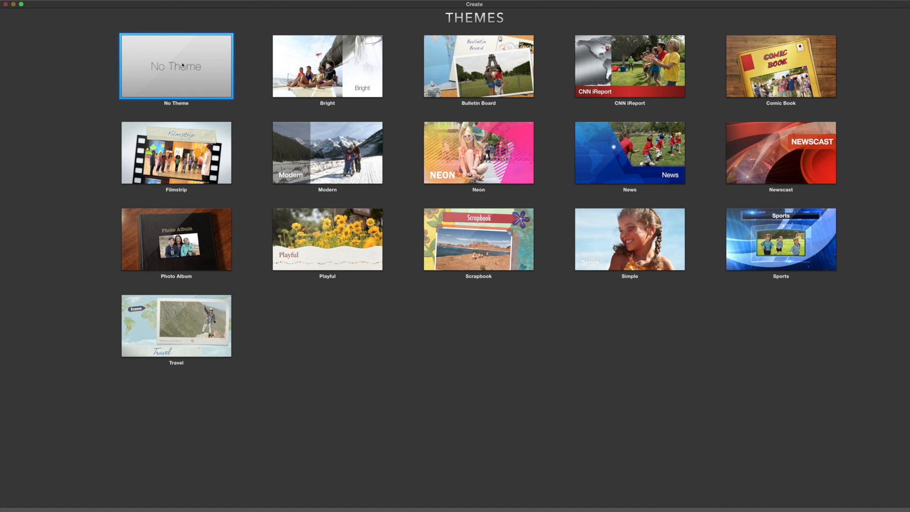
{"action": "double_click", "coordinate": [182, 64]}
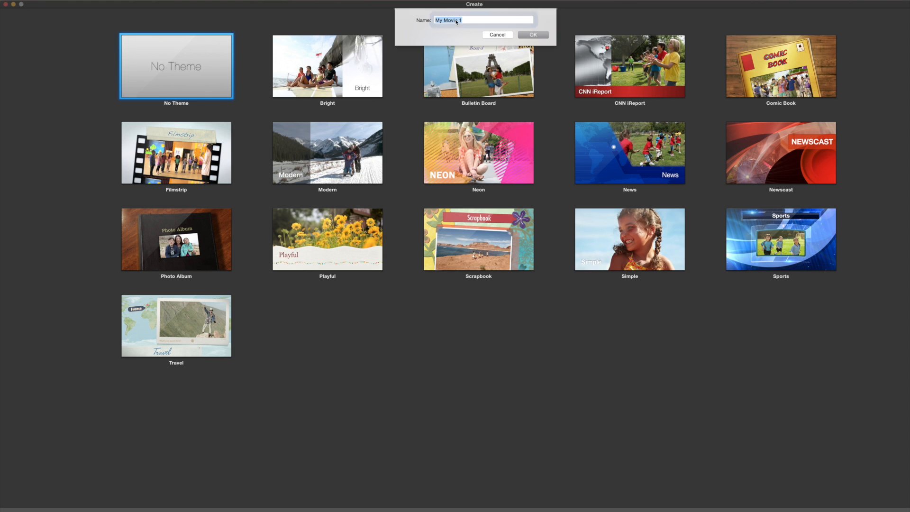
{"action": "key", "text": "BackSpace"}
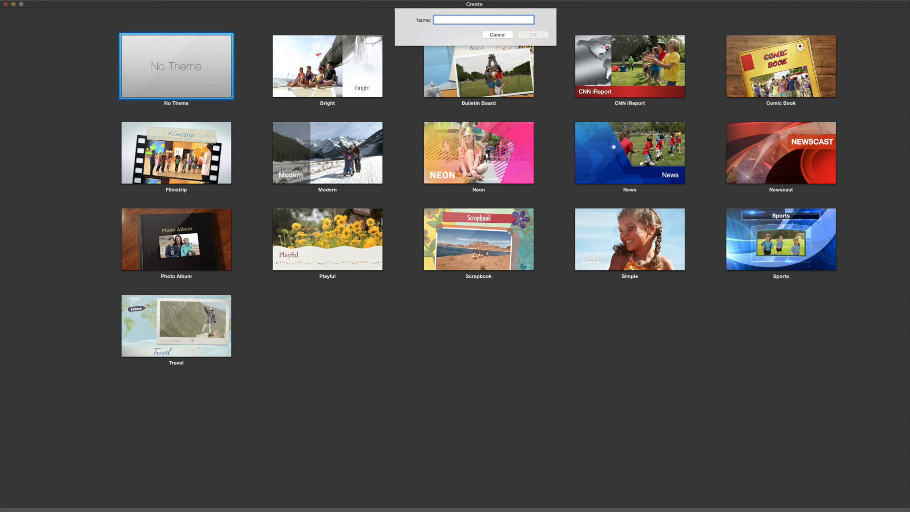
{"action": "type", "text": "BIFGJNDVFKL"}
{"action": "left_click", "coordinate": [548, 35]}
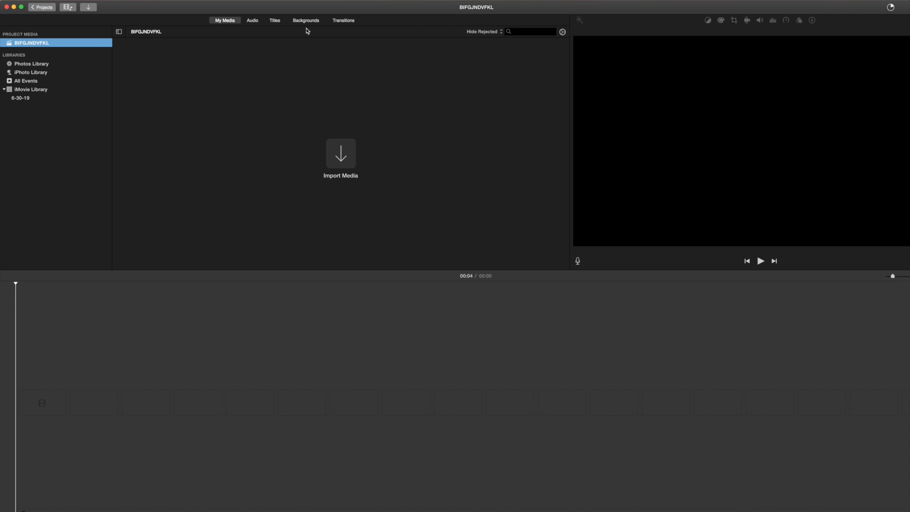
Import the 8.6-second Video file from the Desktop into the BIFGJNDVFKL project's media.
{"action": "left_click", "coordinate": [340, 157]}
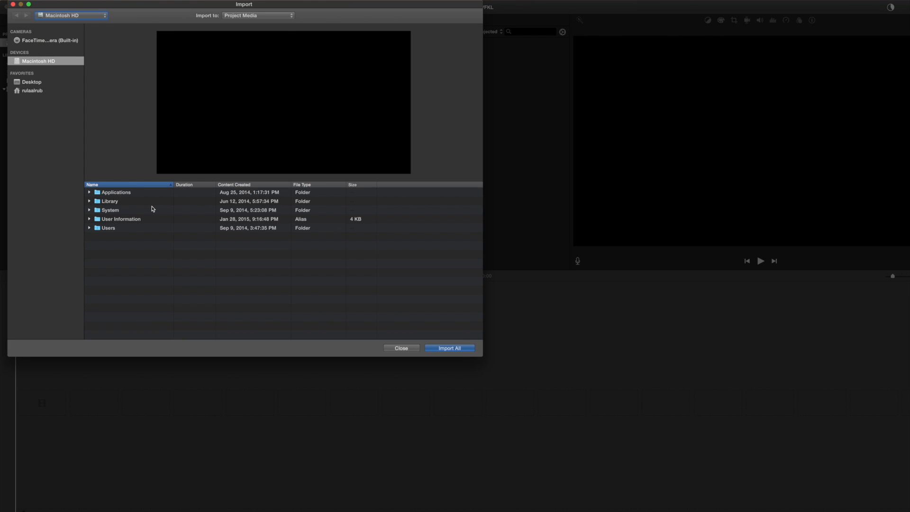
{"action": "left_click", "coordinate": [43, 83]}
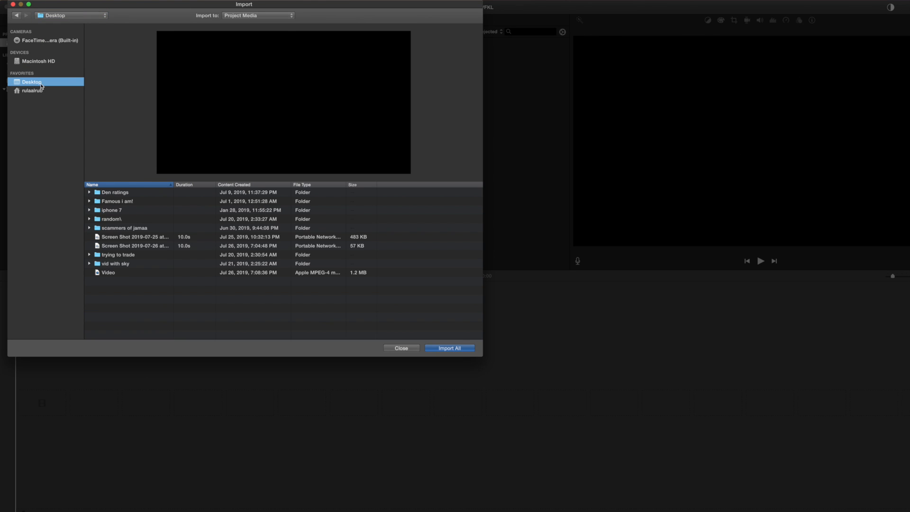
{"action": "left_click", "coordinate": [119, 273]}
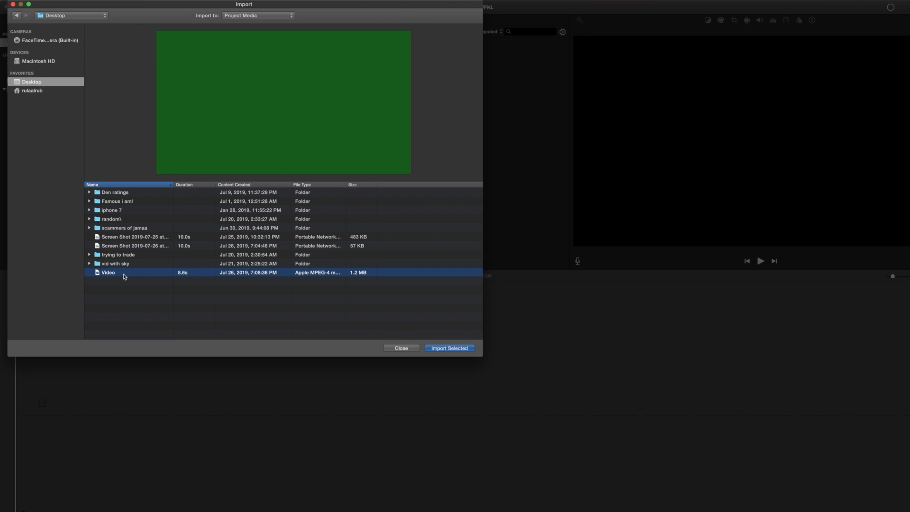
{"action": "left_click", "coordinate": [443, 352]}
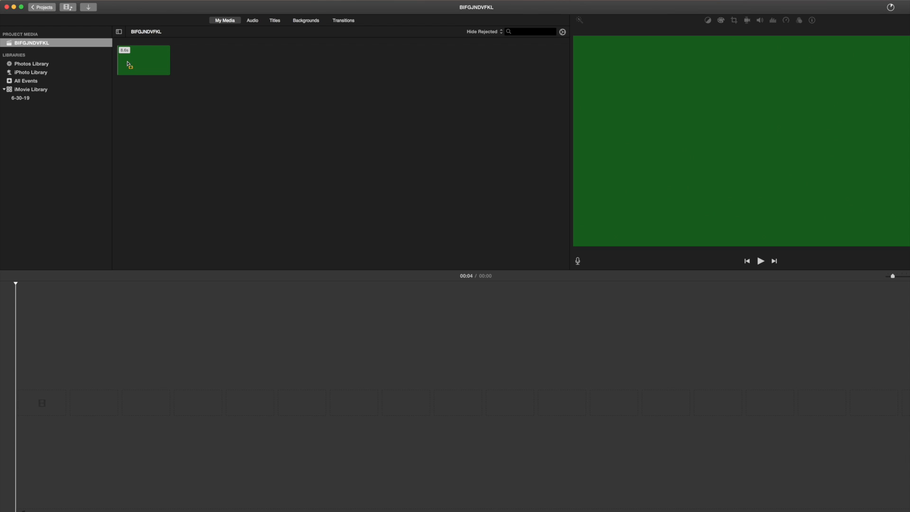
Add the Blobs background from Backgrounds to the timeline.
{"action": "left_click_drag", "start_coordinate": [161, 70], "coordinate": [143, 115]}
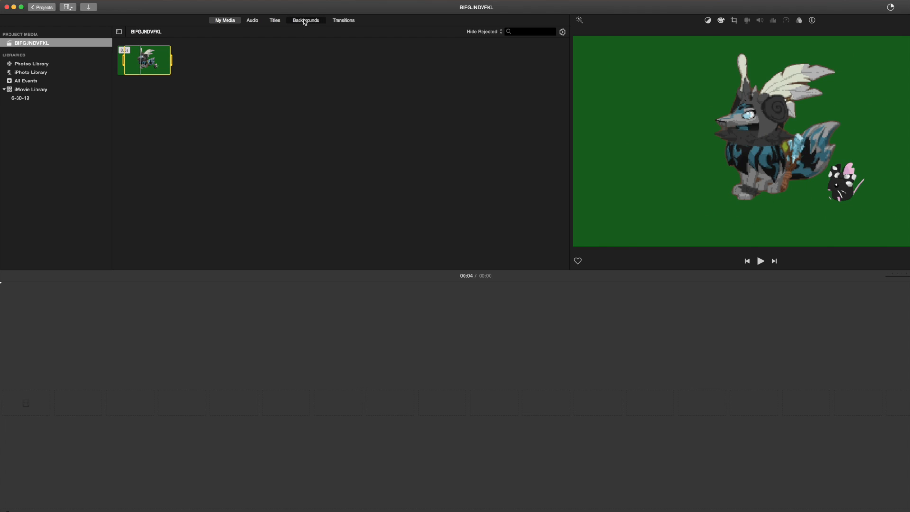
{"action": "left_click", "coordinate": [304, 22]}
{"action": "left_click_drag", "start_coordinate": [114, 98], "coordinate": [73, 402]}
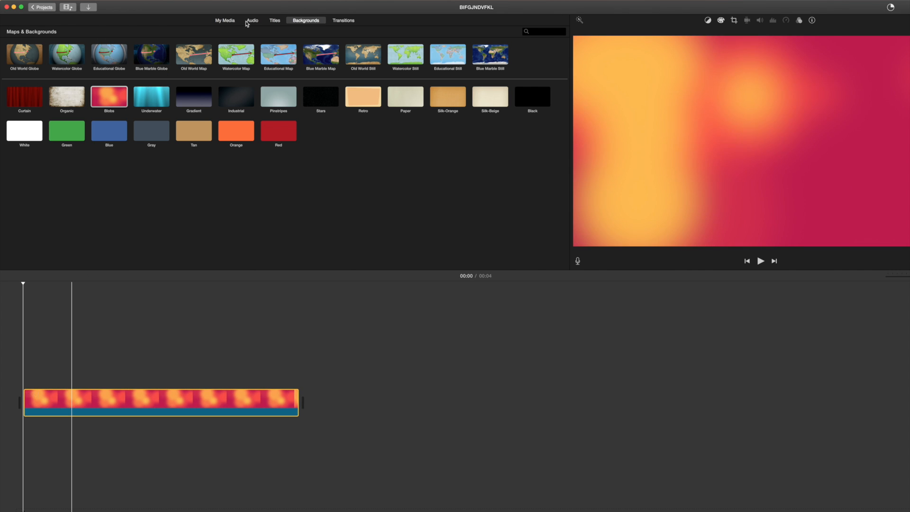
Place the green character clip above the Blobs background and trim it to 4.6 seconds.
{"action": "left_click", "coordinate": [226, 21]}
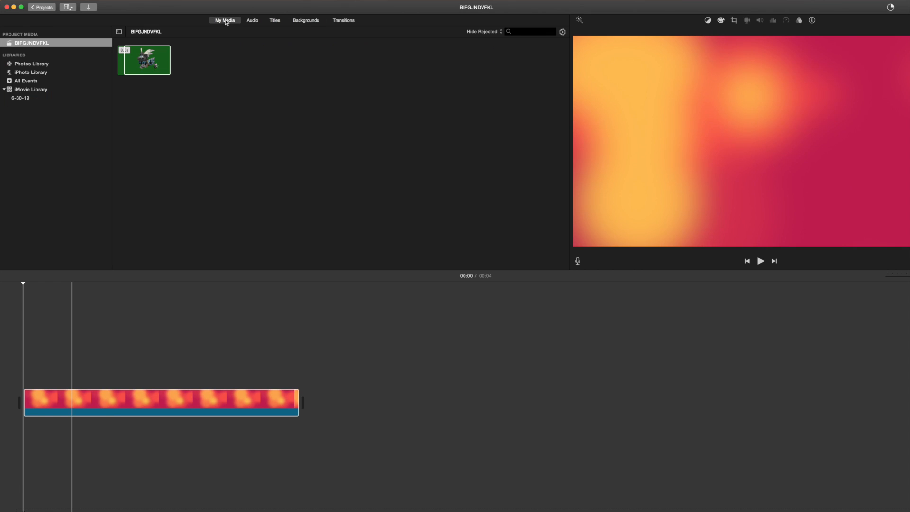
{"action": "left_click", "coordinate": [142, 63]}
{"action": "left_click_drag", "start_coordinate": [142, 63], "coordinate": [33, 368]}
{"action": "left_click_drag", "start_coordinate": [545, 379], "coordinate": [297, 379]}
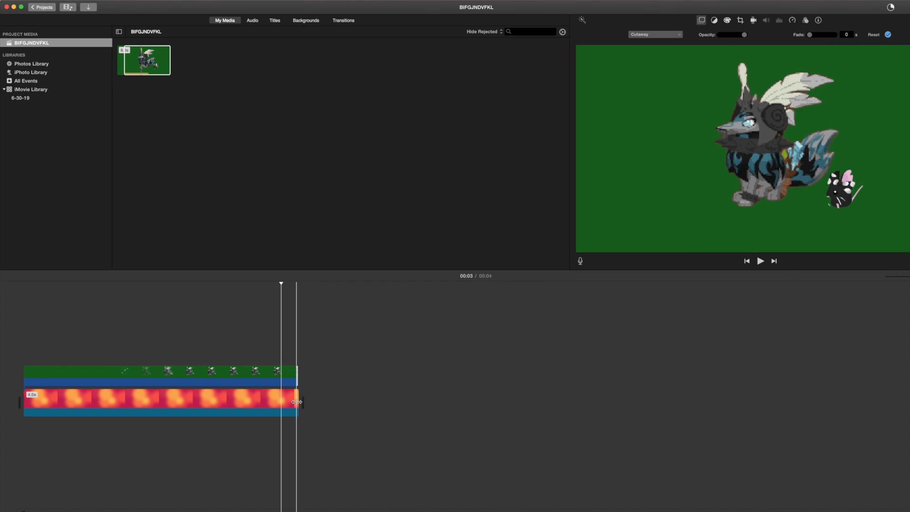
Apply Green/Blue Screen to the character clip, extend both clips to about 4.7 s, and preview.
{"action": "left_click", "coordinate": [635, 35]}
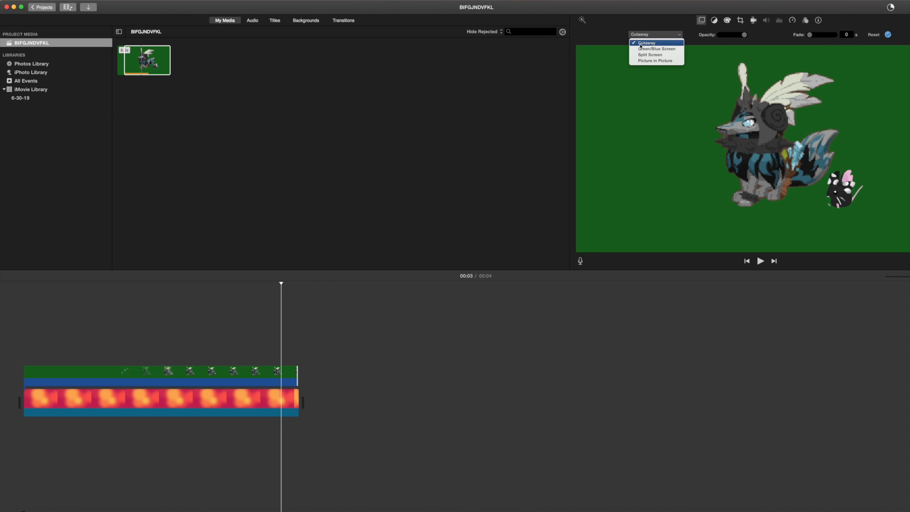
{"action": "left_click", "coordinate": [666, 50]}
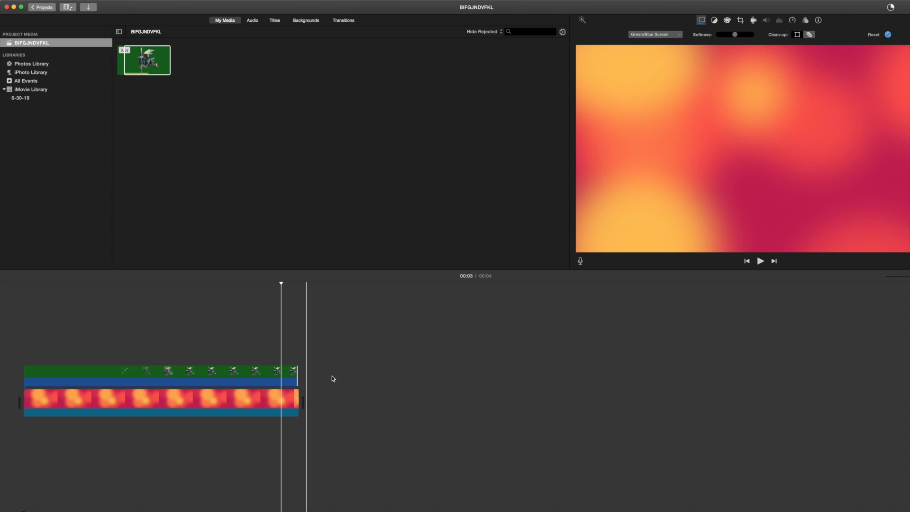
{"action": "left_click_drag", "start_coordinate": [299, 406], "coordinate": [347, 407]}
{"action": "left_click", "coordinate": [299, 383]}
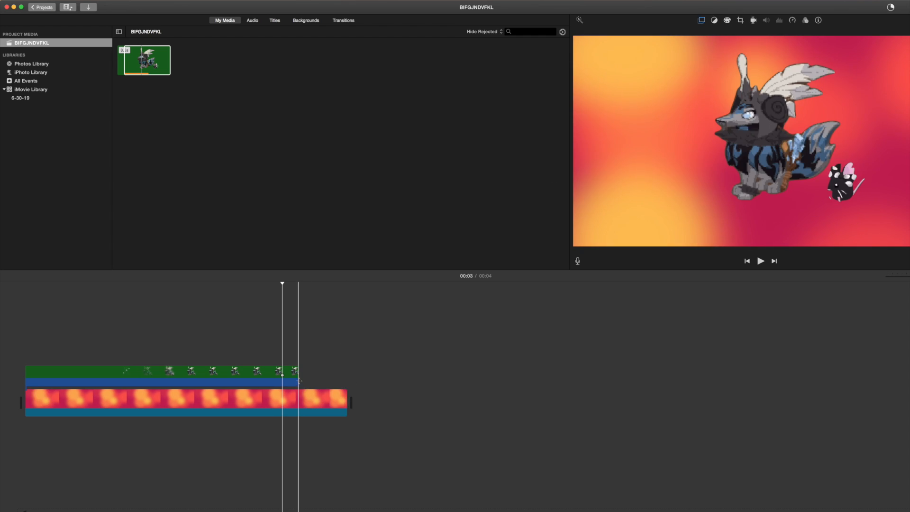
{"action": "left_click", "coordinate": [299, 383]}
{"action": "left_click_drag", "start_coordinate": [299, 383], "coordinate": [348, 383]}
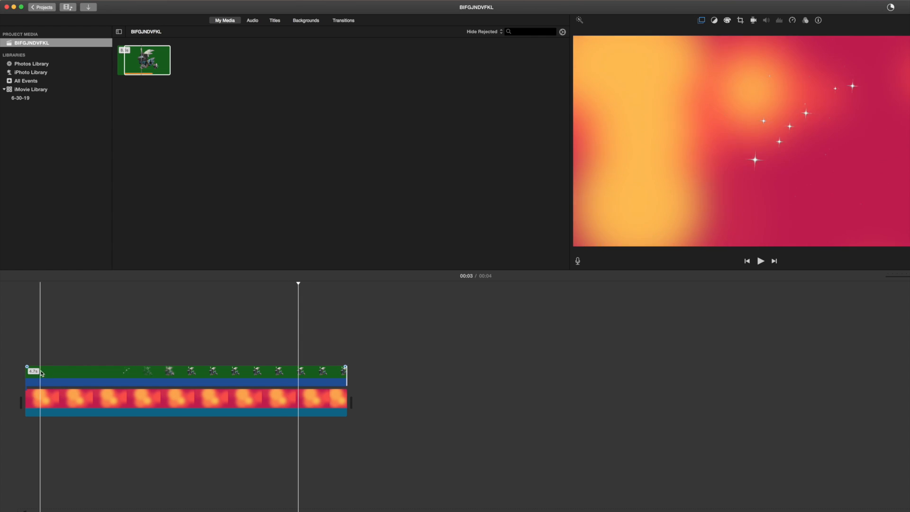
{"action": "left_click", "coordinate": [131, 359]}
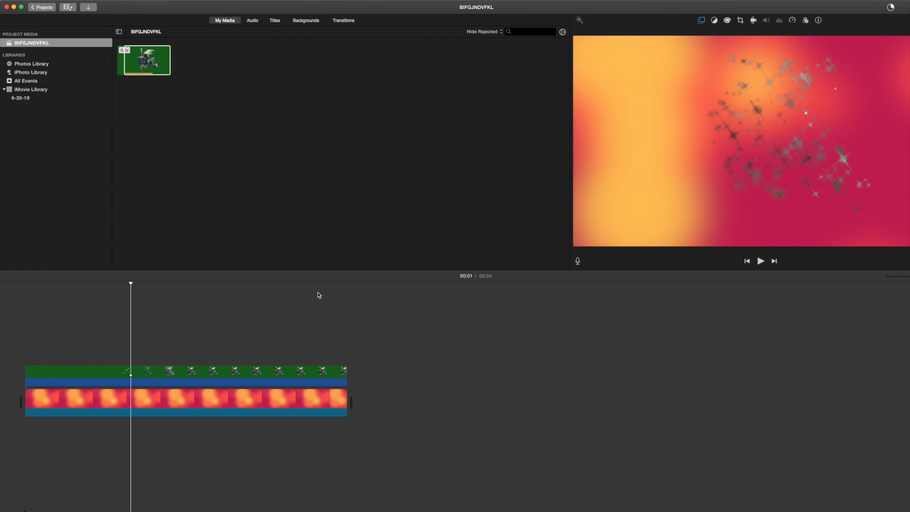
{"action": "left_click", "coordinate": [760, 261]}
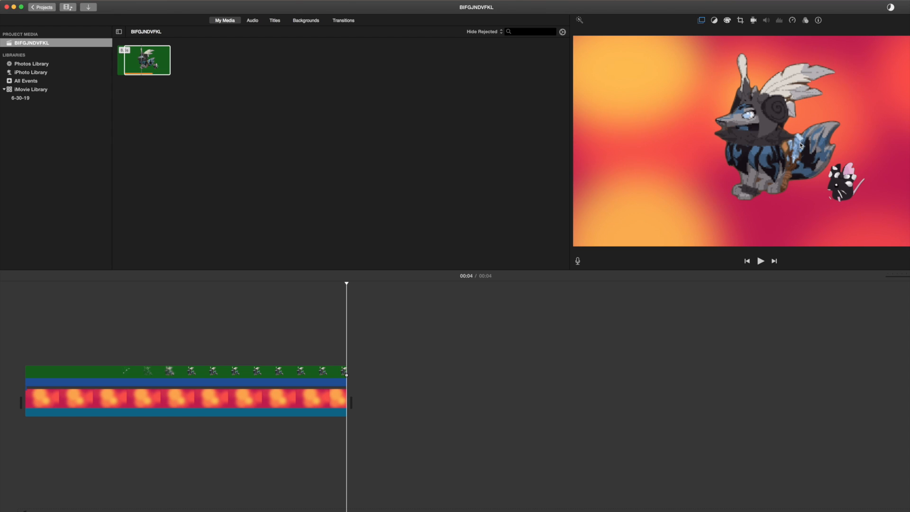
Split the character clip at 00:01 and delete the 1.2-second piece before the split.
{"action": "right_click", "coordinate": [266, 384]}
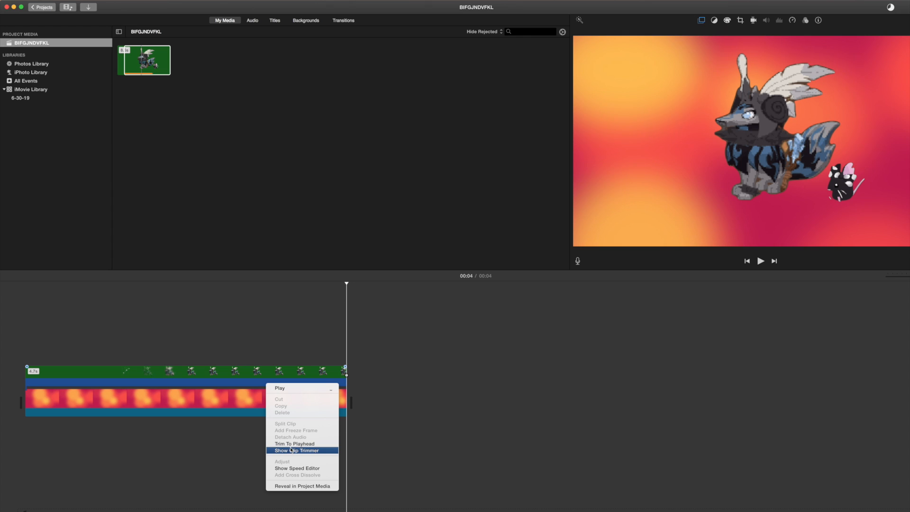
{"action": "right_click", "coordinate": [244, 389]}
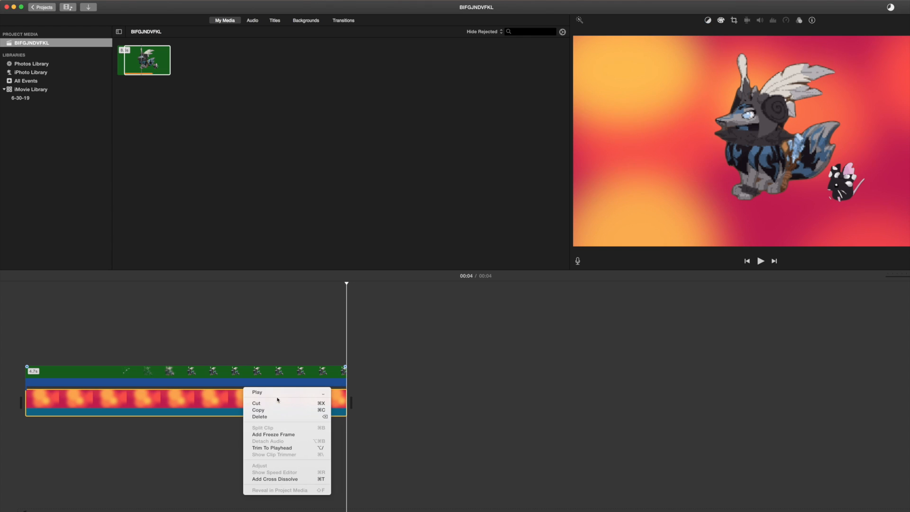
{"action": "left_click", "coordinate": [200, 402]}
{"action": "right_click", "coordinate": [235, 403]}
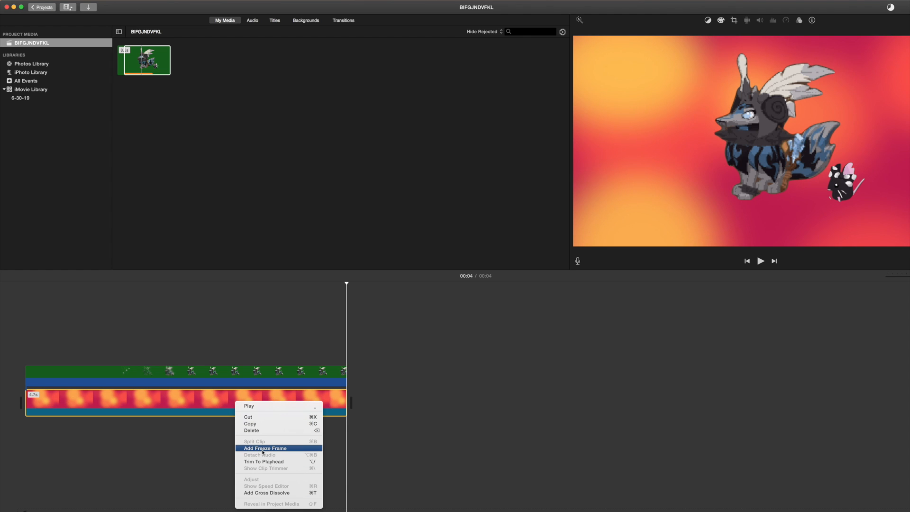
{"action": "left_click", "coordinate": [187, 399]}
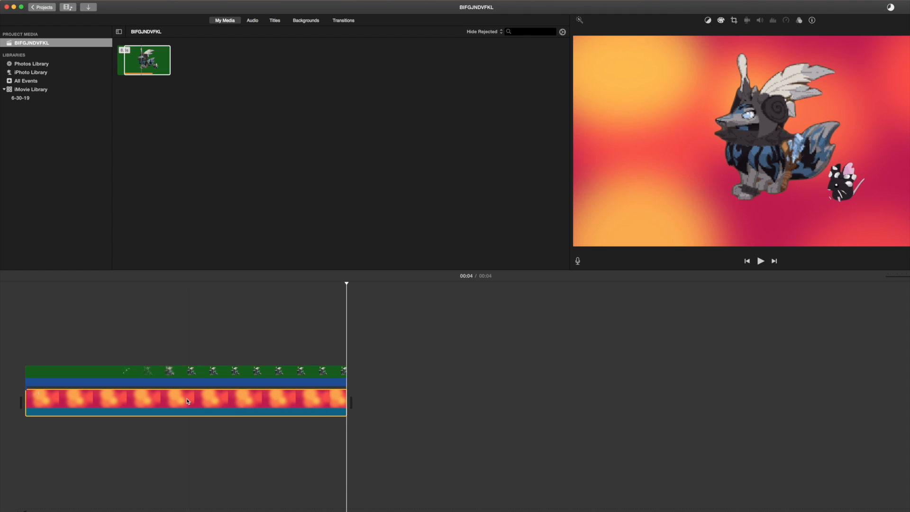
{"action": "right_click", "coordinate": [118, 374]}
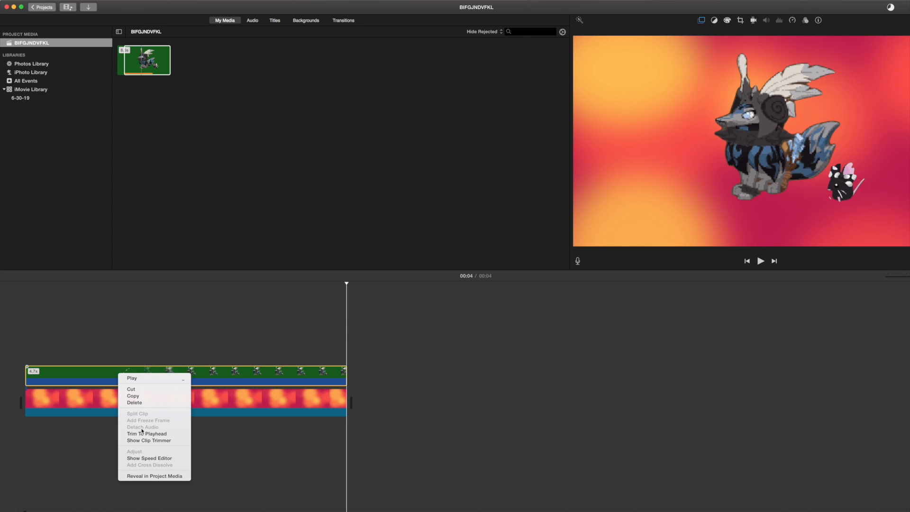
{"action": "left_click", "coordinate": [110, 373]}
{"action": "right_click", "coordinate": [111, 373]}
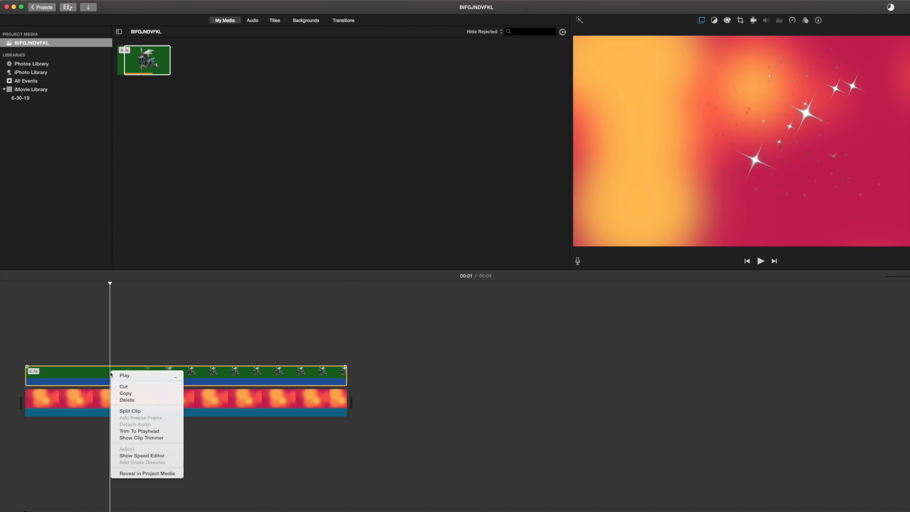
{"action": "left_click", "coordinate": [129, 411]}
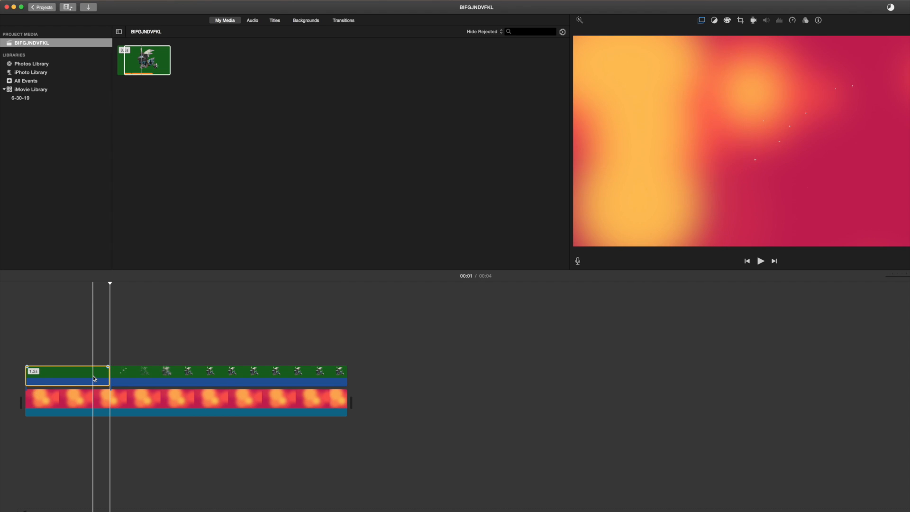
{"action": "key", "text": "Delete"}
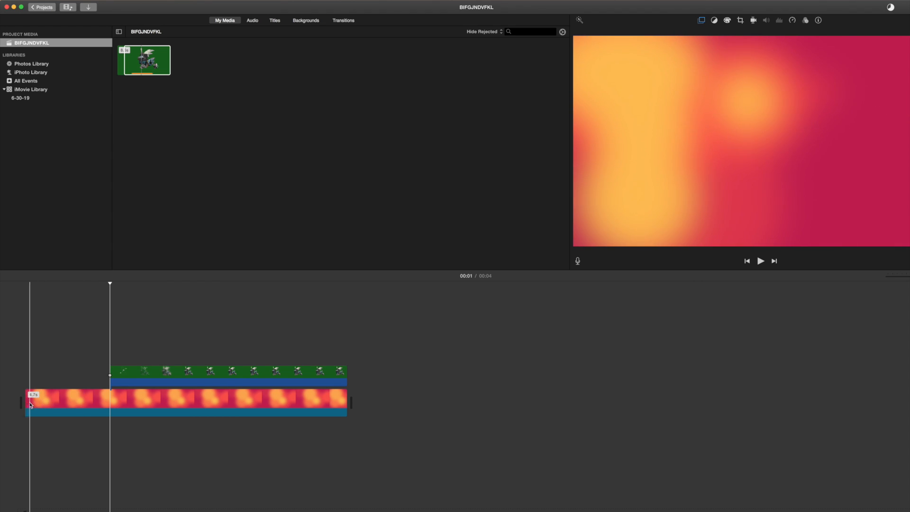
Move the remaining character clip to the movie's start and stretch it to the background's end.
{"action": "left_click", "coordinate": [81, 417]}
{"action": "left_click", "coordinate": [119, 375]}
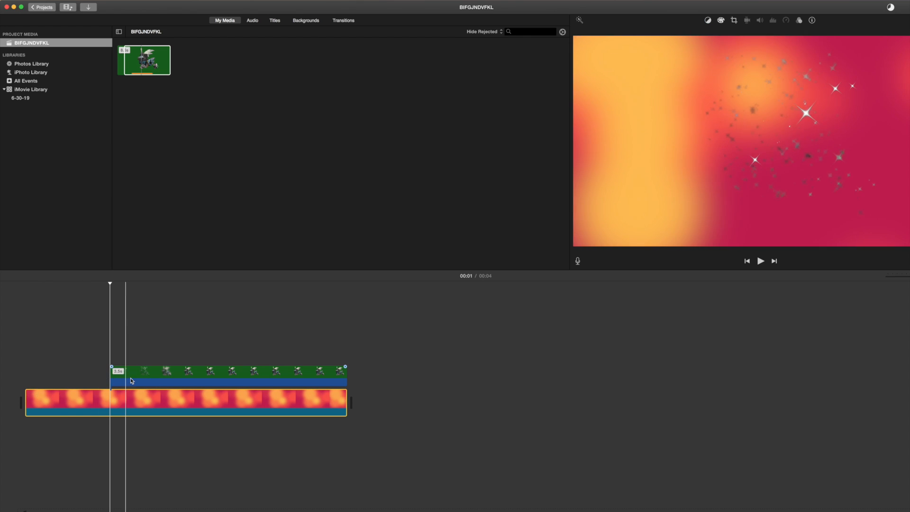
{"action": "left_click_drag", "start_coordinate": [161, 379], "coordinate": [76, 379]}
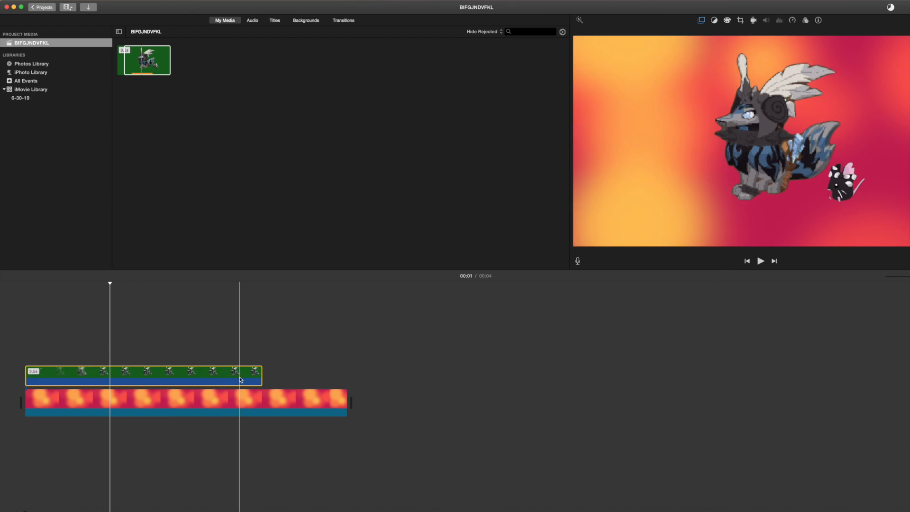
{"action": "left_click_drag", "start_coordinate": [261, 374], "coordinate": [347, 371]}
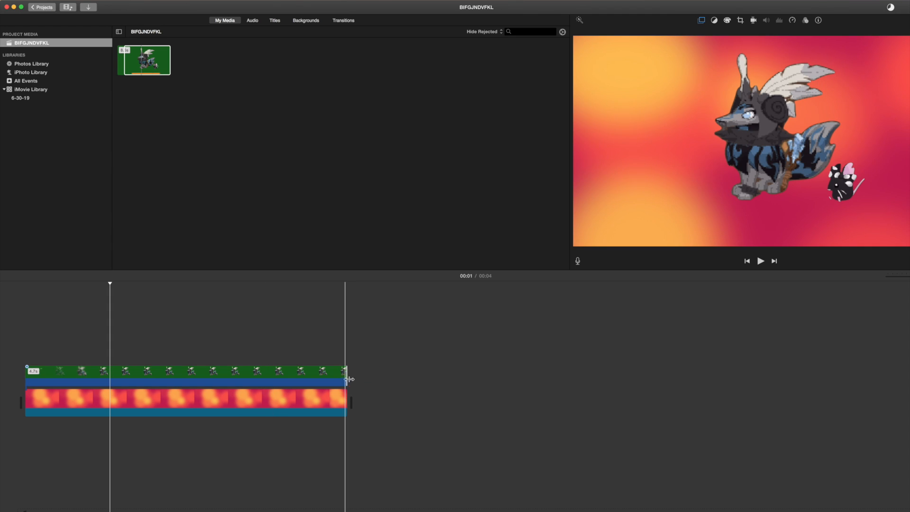
{"action": "left_click", "coordinate": [275, 21]}
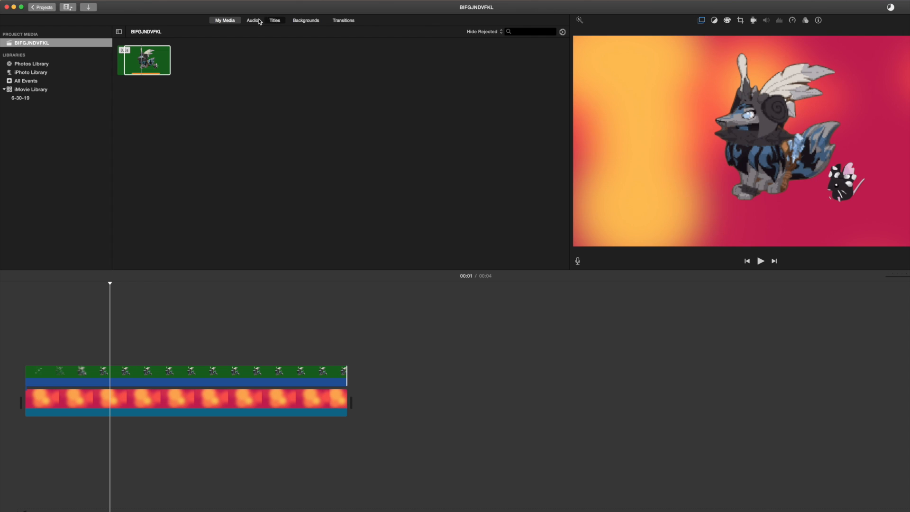
Add a Fade to Black transition at the end of the clip and preview it.
{"action": "left_click", "coordinate": [344, 21]}
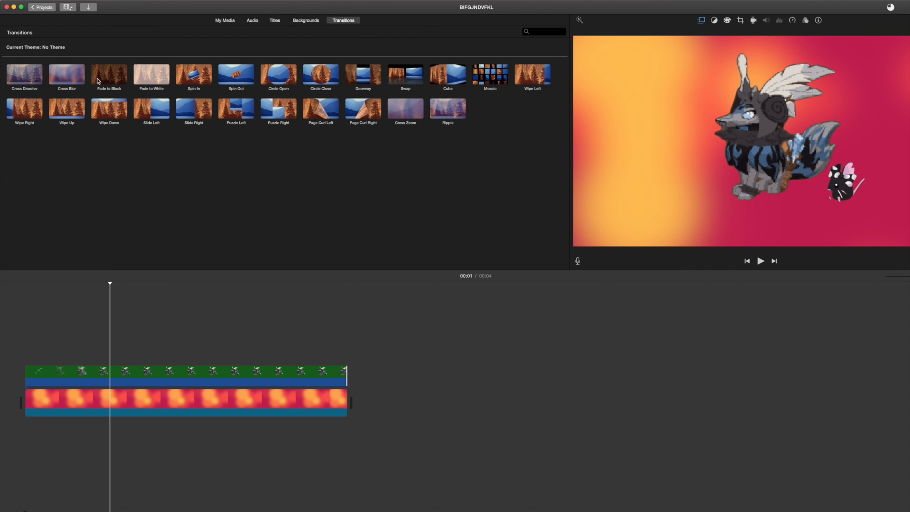
{"action": "left_click_drag", "start_coordinate": [109, 75], "coordinate": [305, 405]}
{"action": "left_click", "coordinate": [211, 371]}
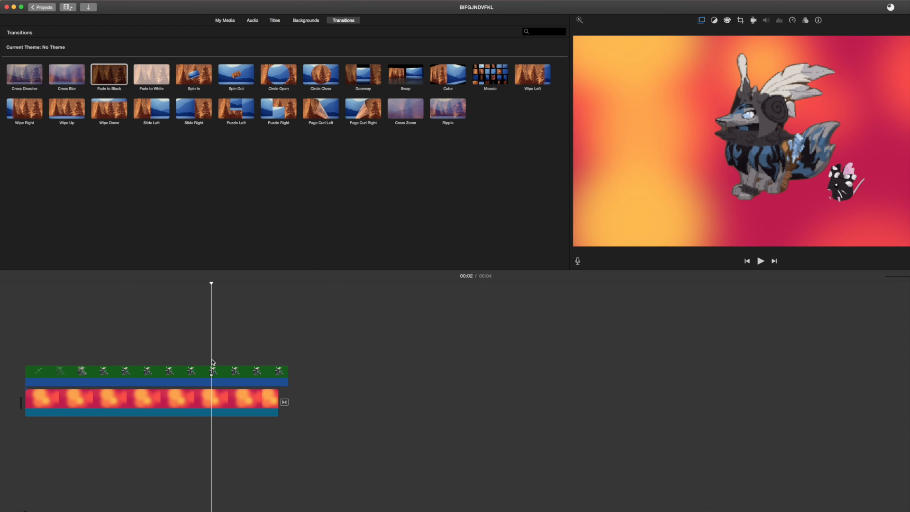
{"action": "key", "text": "space"}
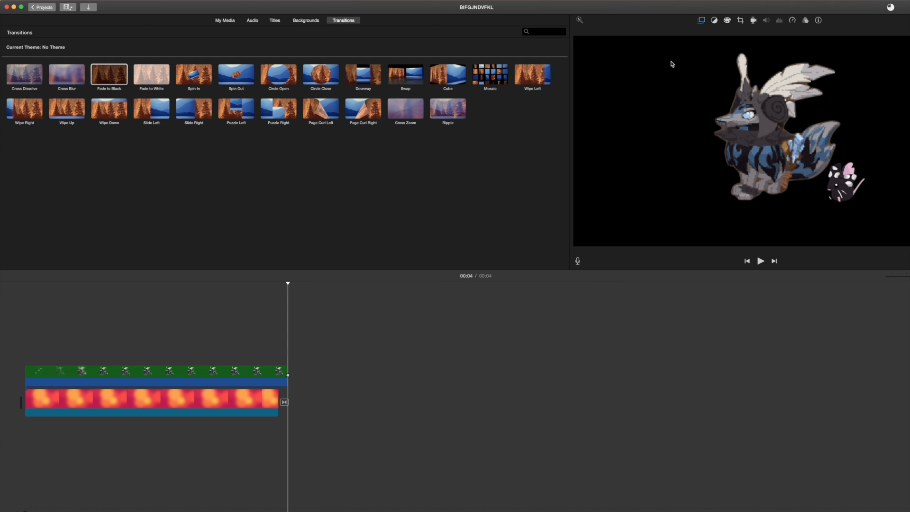
Shorten the character clip to 3.6 seconds, replay the ending, and close the library.
{"action": "left_click_drag", "start_coordinate": [287, 372], "coordinate": [274, 372]}
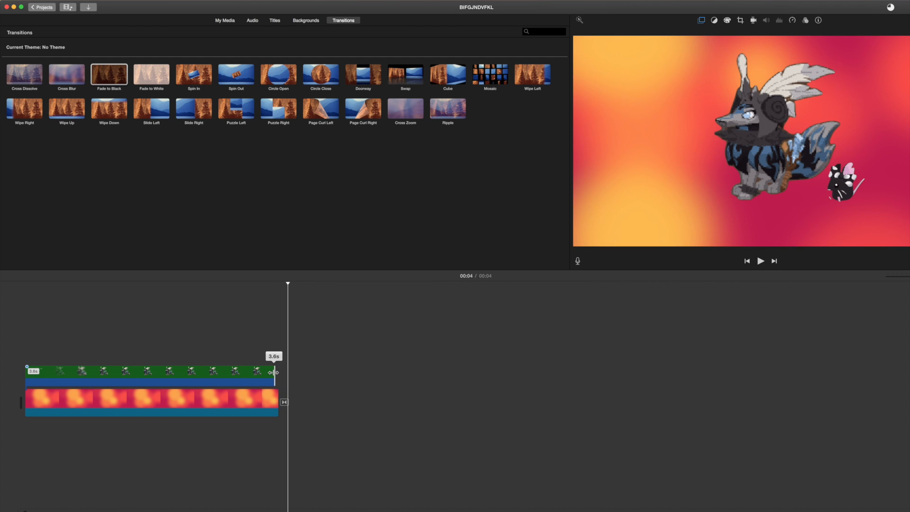
{"action": "left_click", "coordinate": [246, 370]}
{"action": "key", "text": "space"}
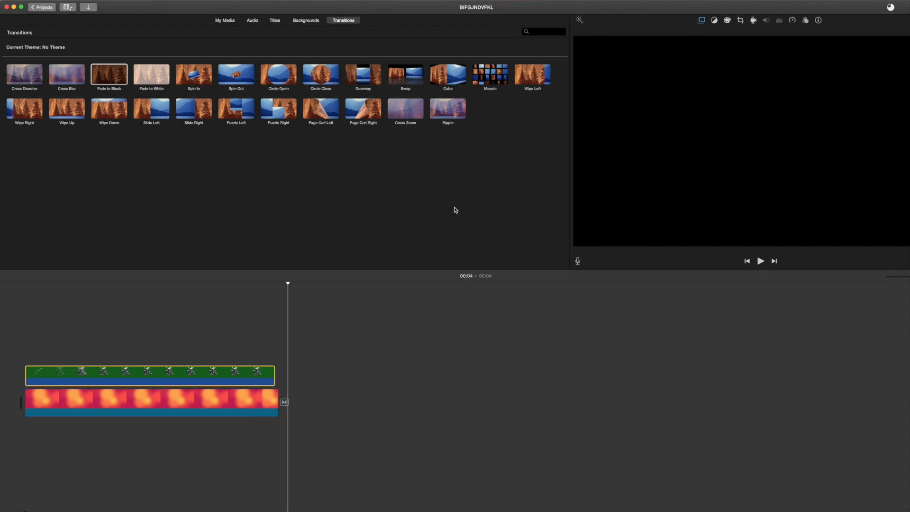
{"action": "left_click", "coordinate": [8, 9]}
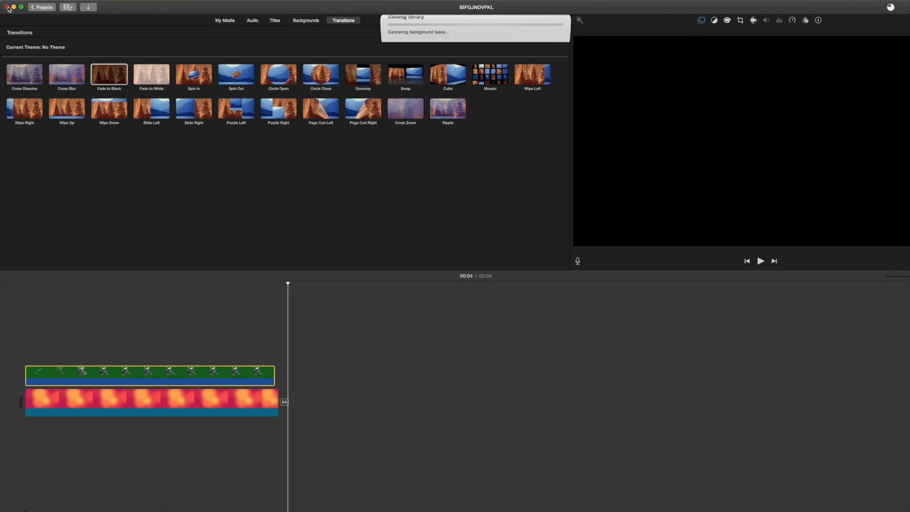